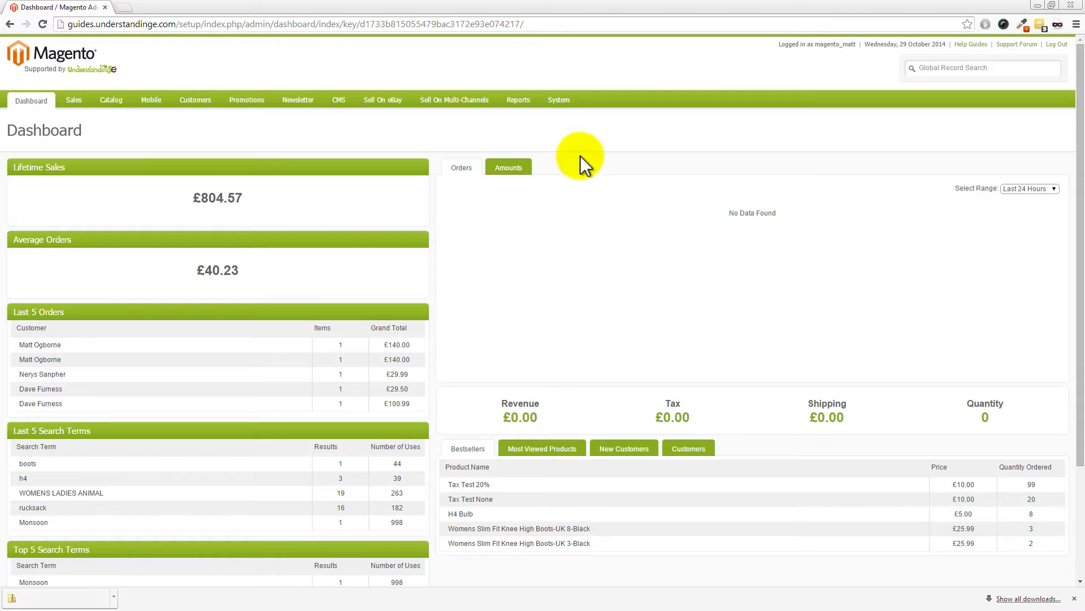
- Open System > Manage Stores to list Marketplaces, the English store and the osoyou view
{"action": "mouse_move", "coordinate": [565, 105]}
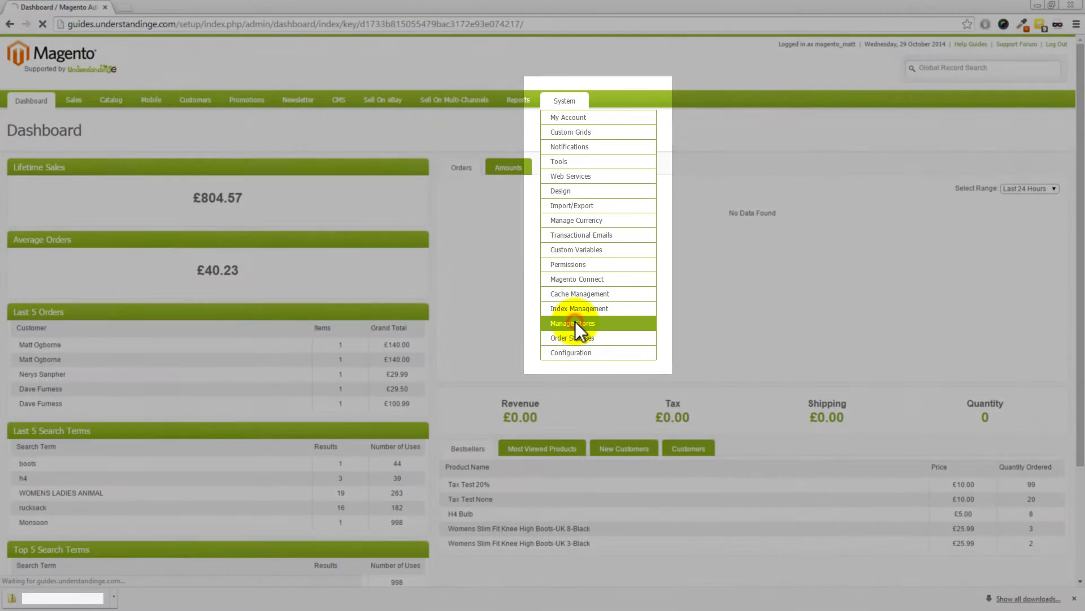
{"action": "left_click", "coordinate": [576, 324]}
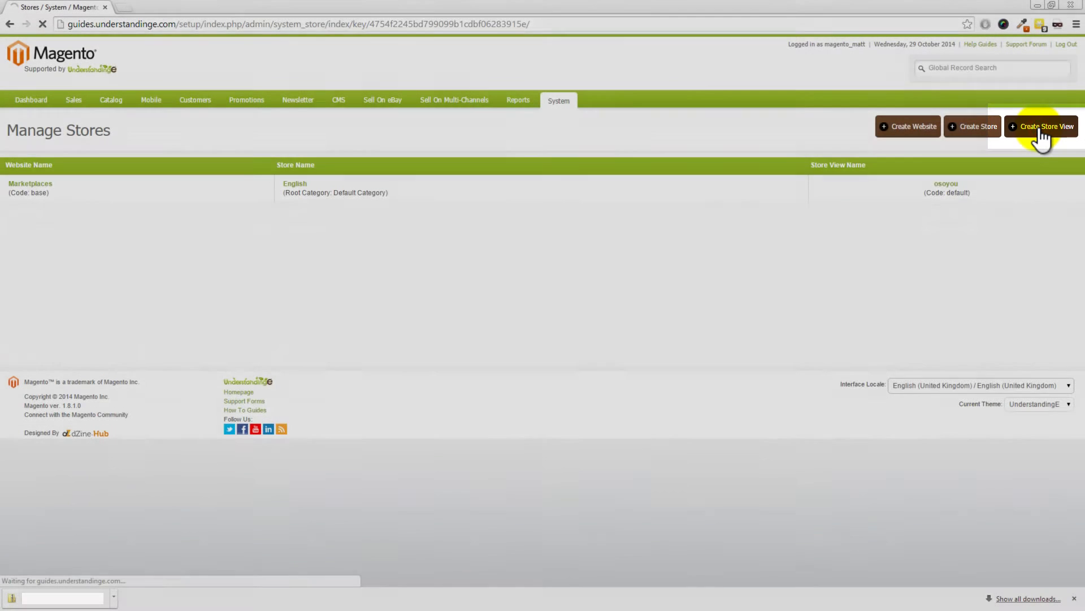
- Create and save a store view named 'eBay DE' with code ebay_de
{"action": "left_click", "coordinate": [1040, 130]}
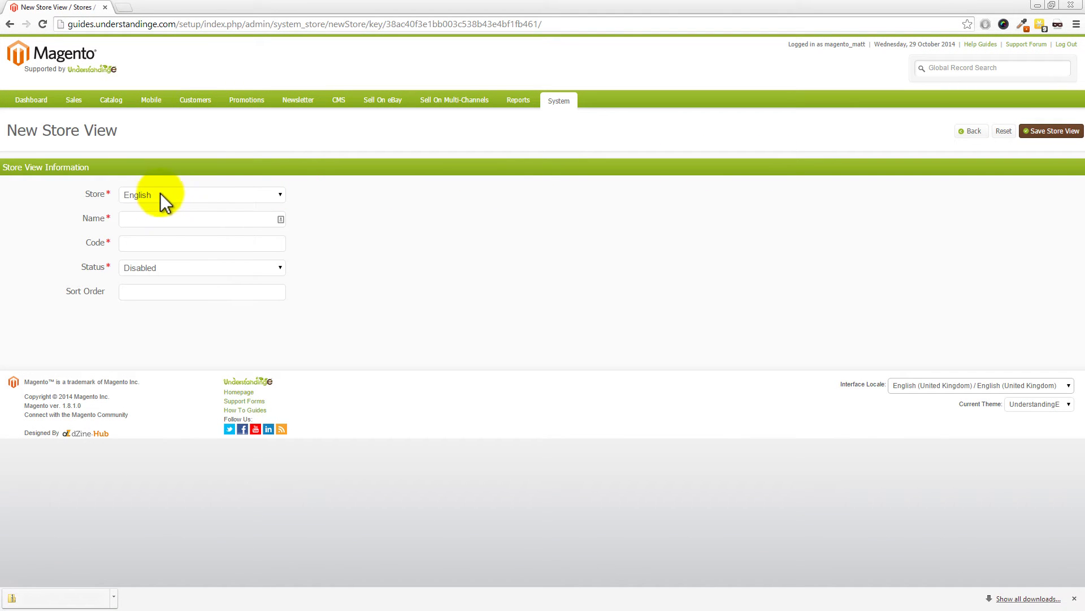
{"action": "left_click", "coordinate": [144, 219]}
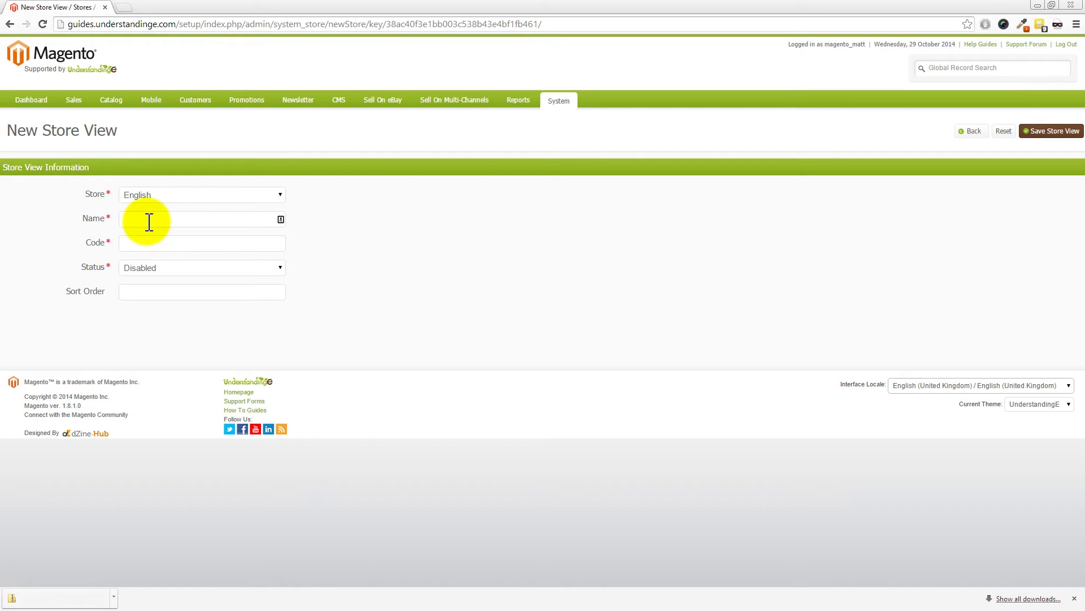
{"action": "type", "text": "eBay DE"}
{"action": "left_click", "coordinate": [141, 244]}
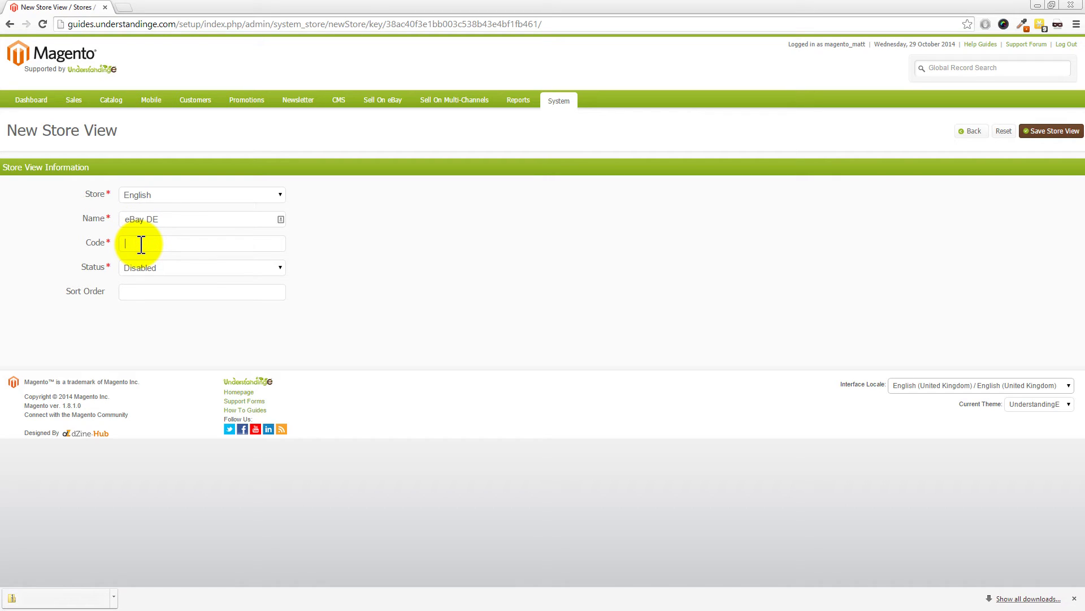
{"action": "type", "text": "ebay_de"}
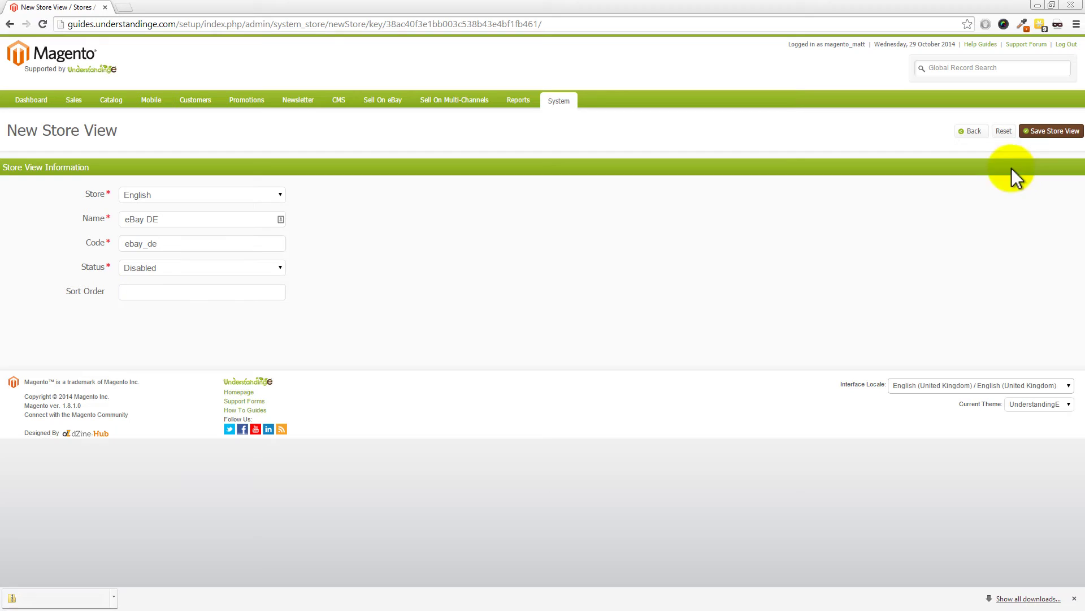
{"action": "left_click", "coordinate": [1052, 135]}
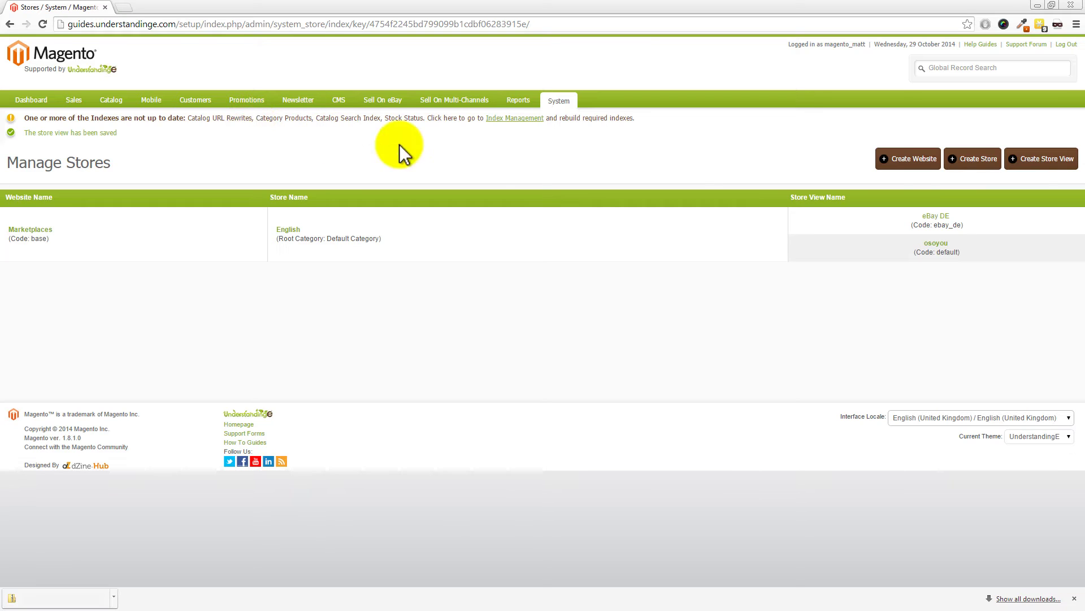
- Create and save a store view named 'eBay AU' with code ebay_au
{"action": "left_click", "coordinate": [1047, 160]}
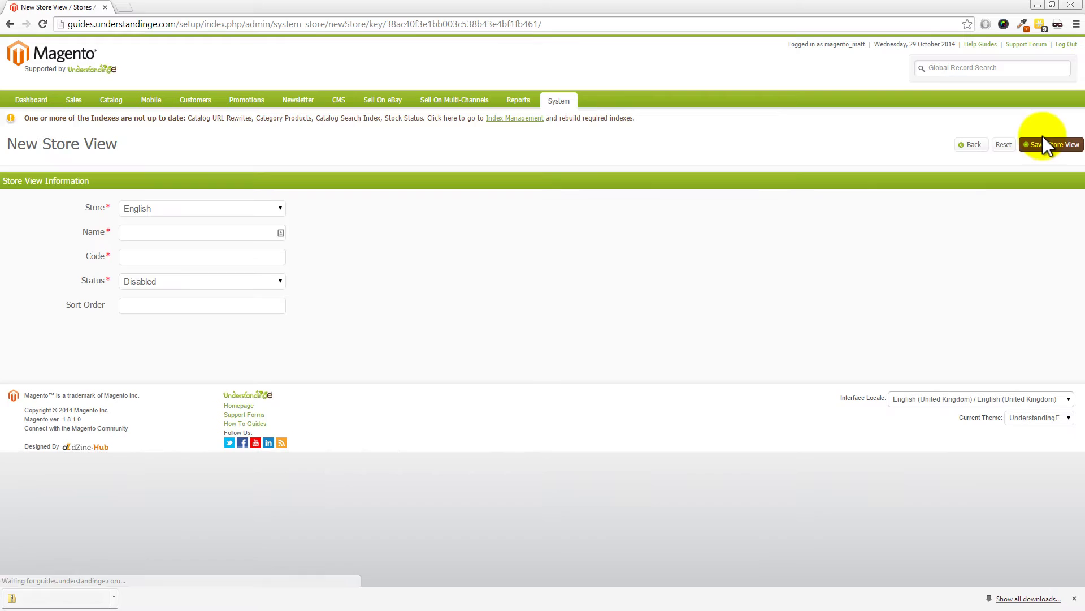
{"action": "left_click", "coordinate": [165, 232]}
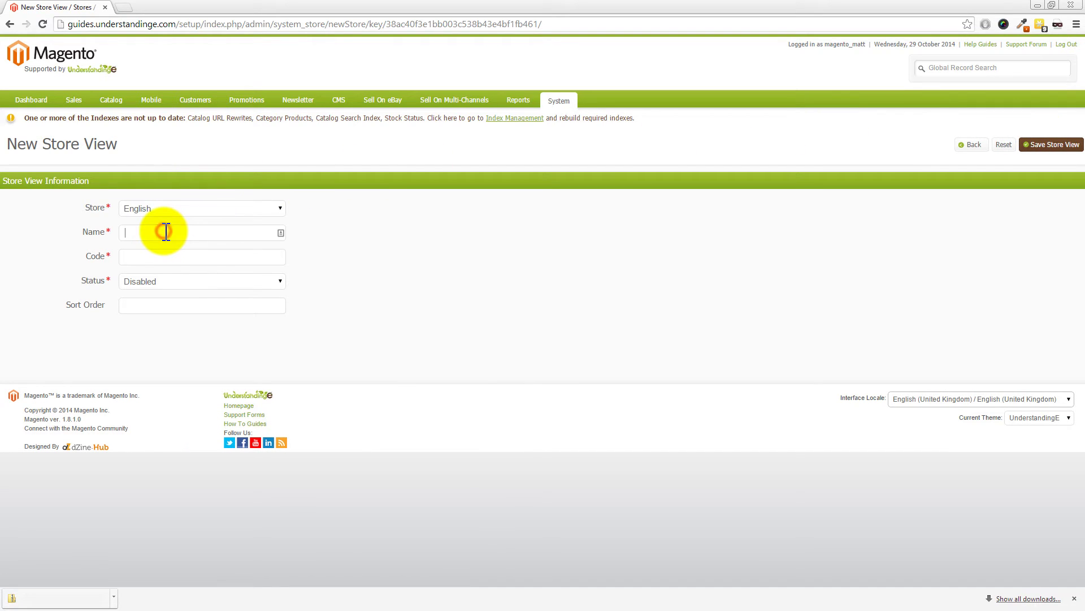
{"action": "type", "text": "eBay AU"}
{"action": "left_click", "coordinate": [145, 259]}
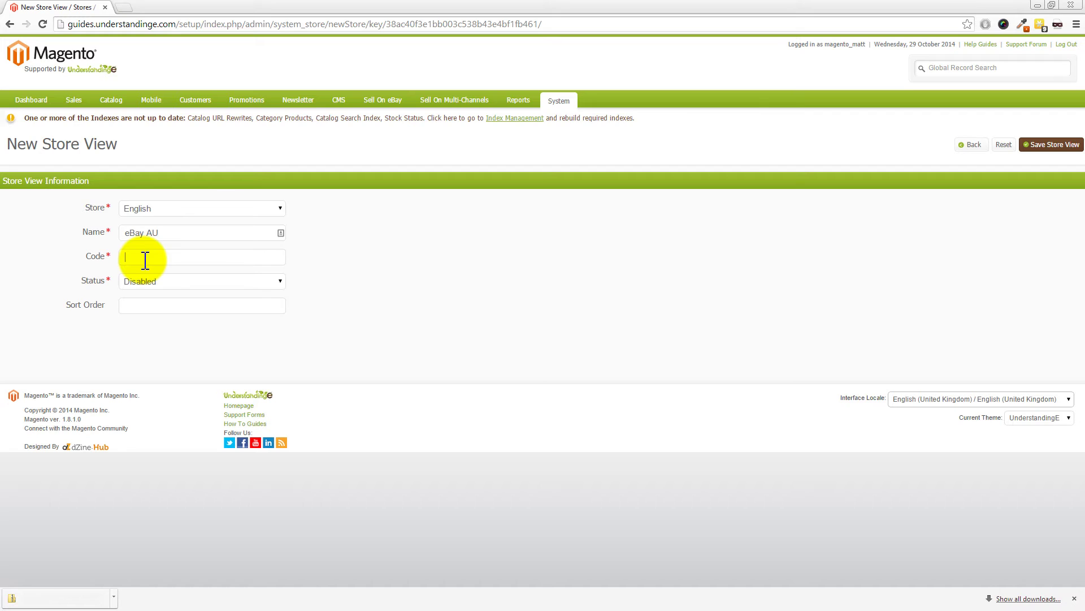
{"action": "type", "text": "ebay_au"}
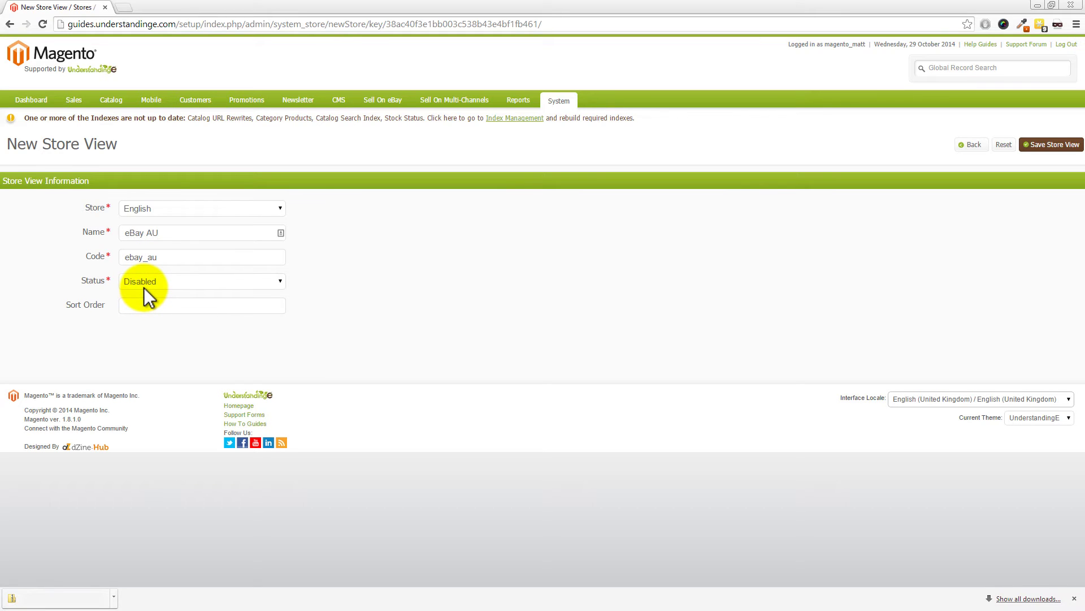
{"action": "left_click", "coordinate": [1053, 152]}
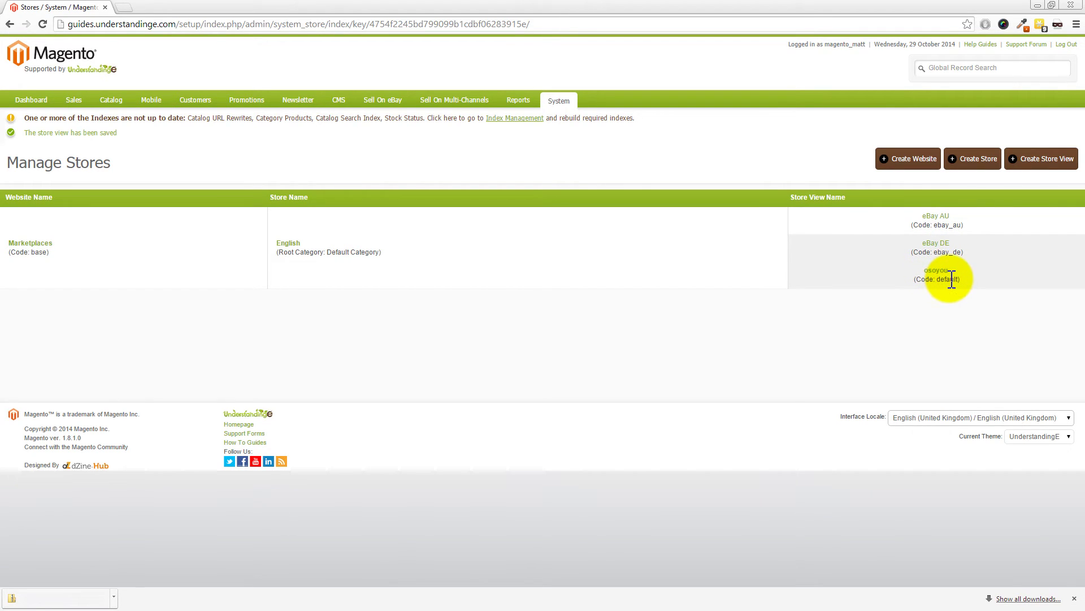
- Save the English store, leaving its Default Store View set to osoyou
{"action": "left_click", "coordinate": [288, 245]}
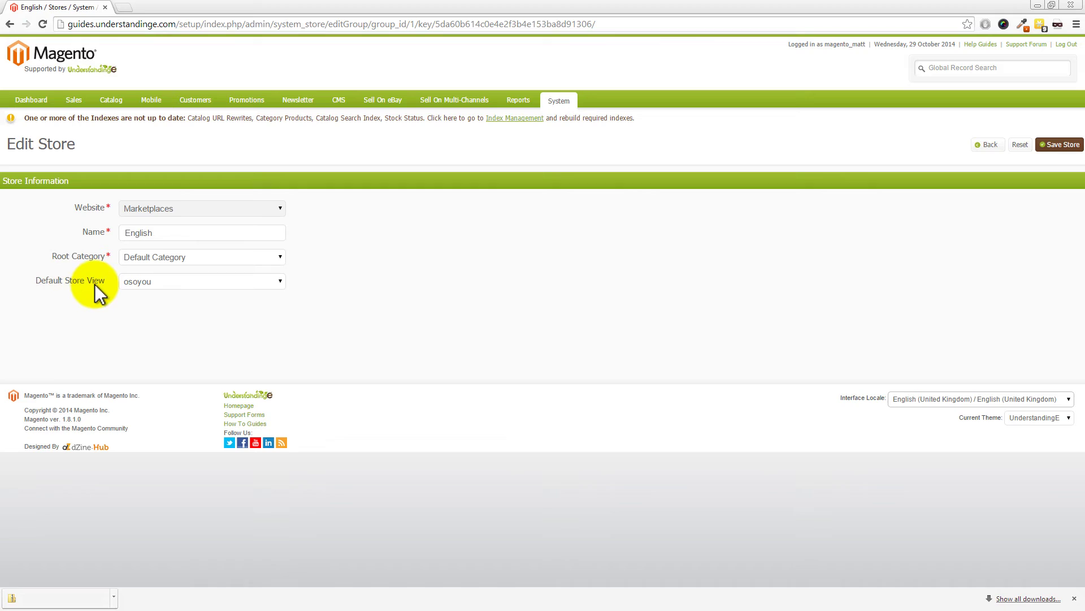
{"action": "left_click", "coordinate": [152, 283]}
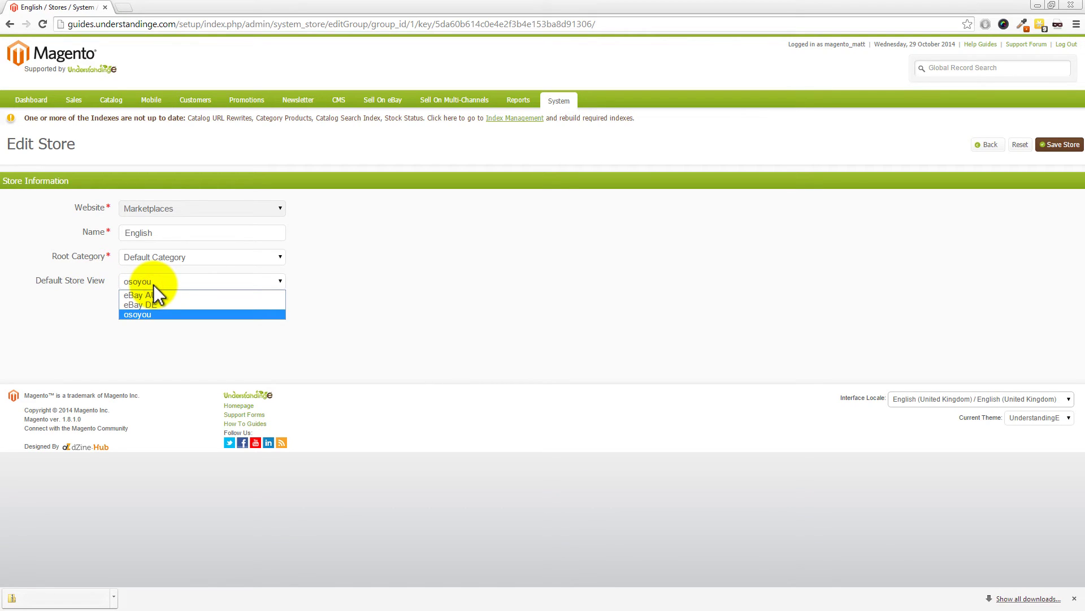
{"action": "left_click", "coordinate": [148, 285]}
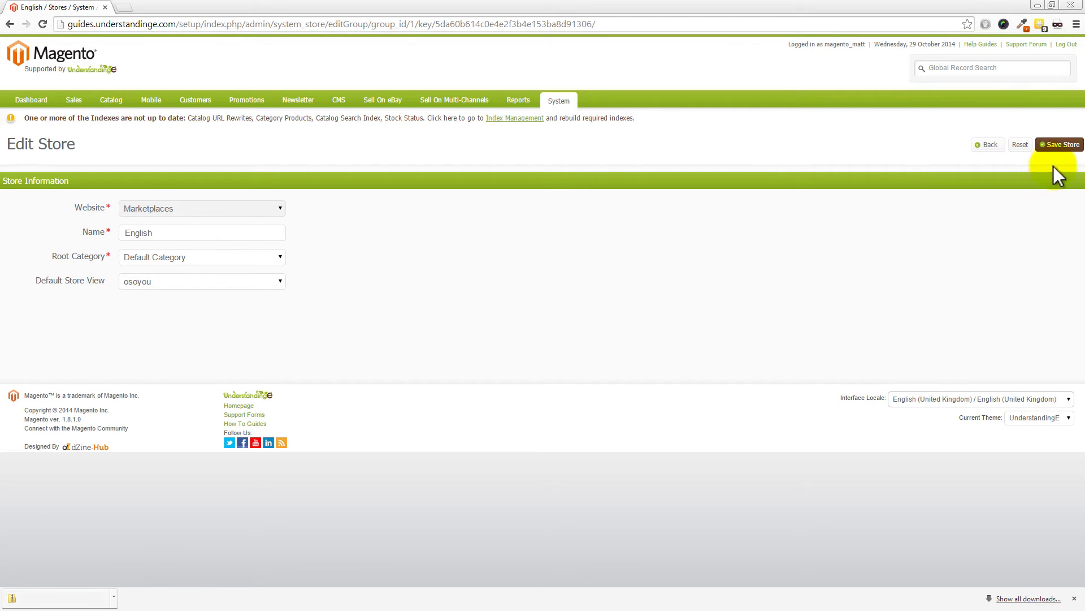
{"action": "left_click", "coordinate": [1068, 146]}
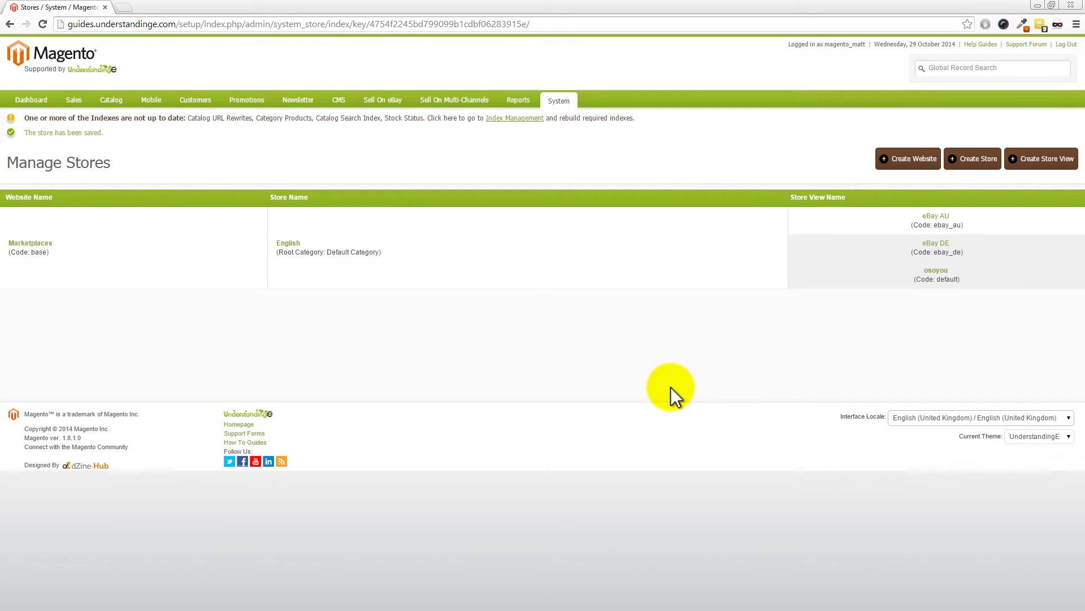
- Review the General Locale Options in System > Configuration: English (United Kingdom), Europe/London timezone
{"action": "mouse_move", "coordinate": [565, 109]}
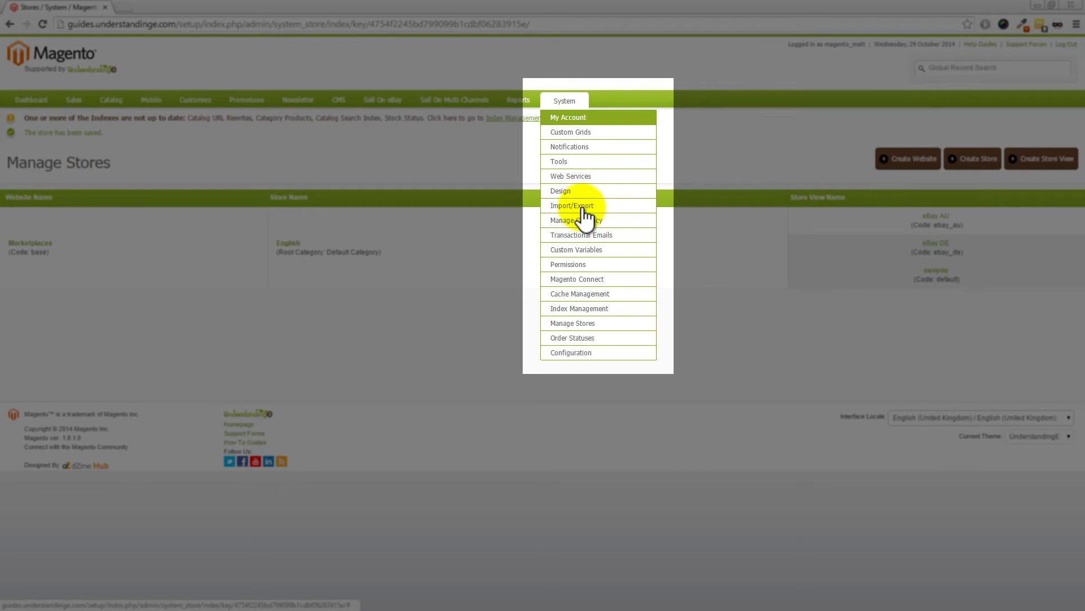
{"action": "left_click", "coordinate": [566, 352]}
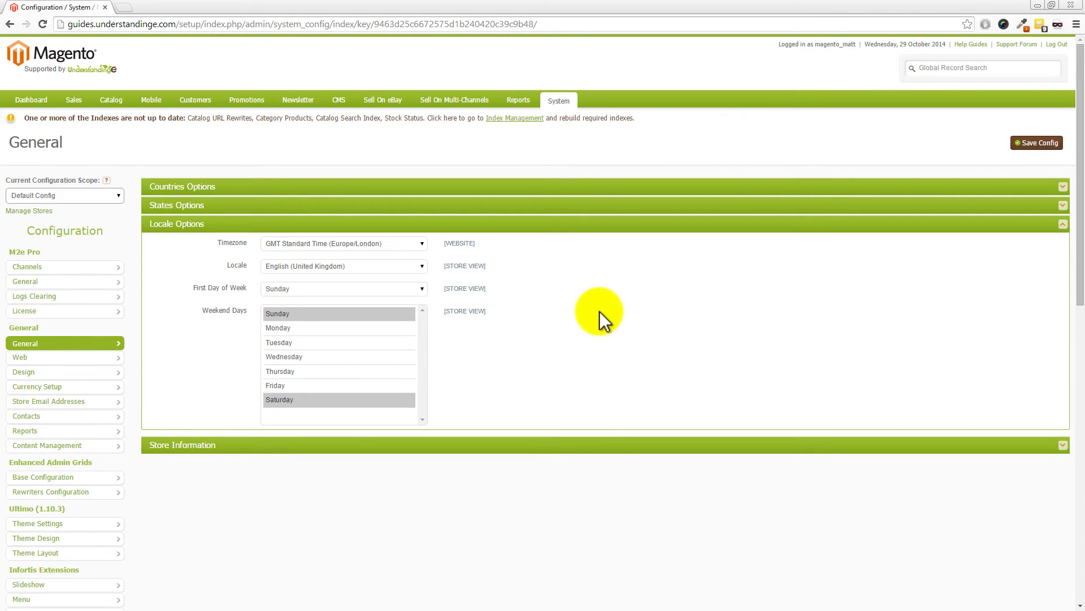
{"action": "scroll", "coordinate": [179, 340], "scroll_direction": "down", "scroll_amount": 2}
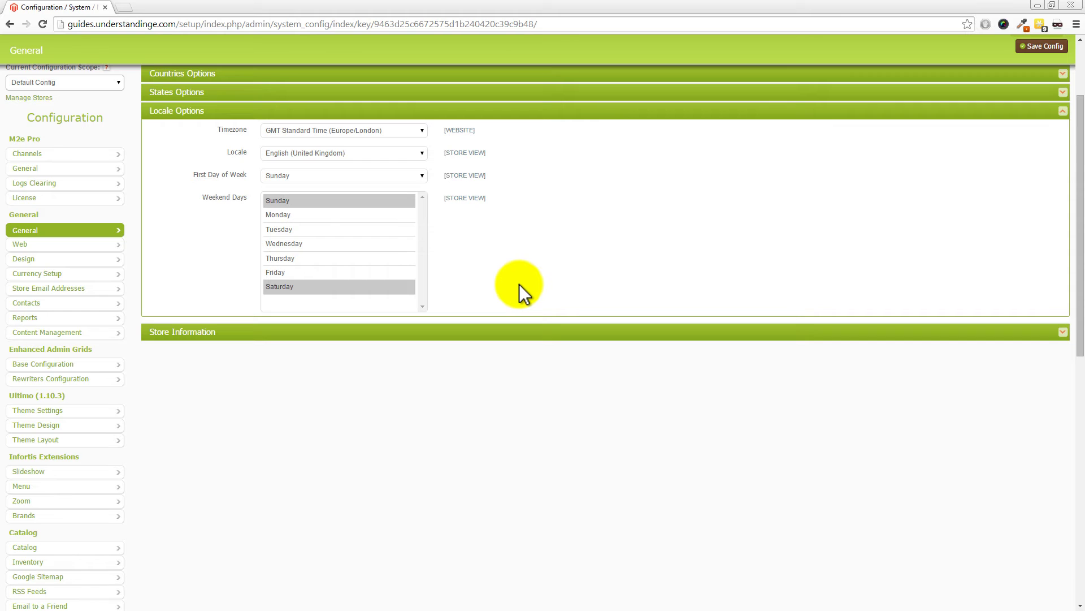
{"action": "scroll", "coordinate": [520, 291], "scroll_direction": "up", "scroll_amount": 1}
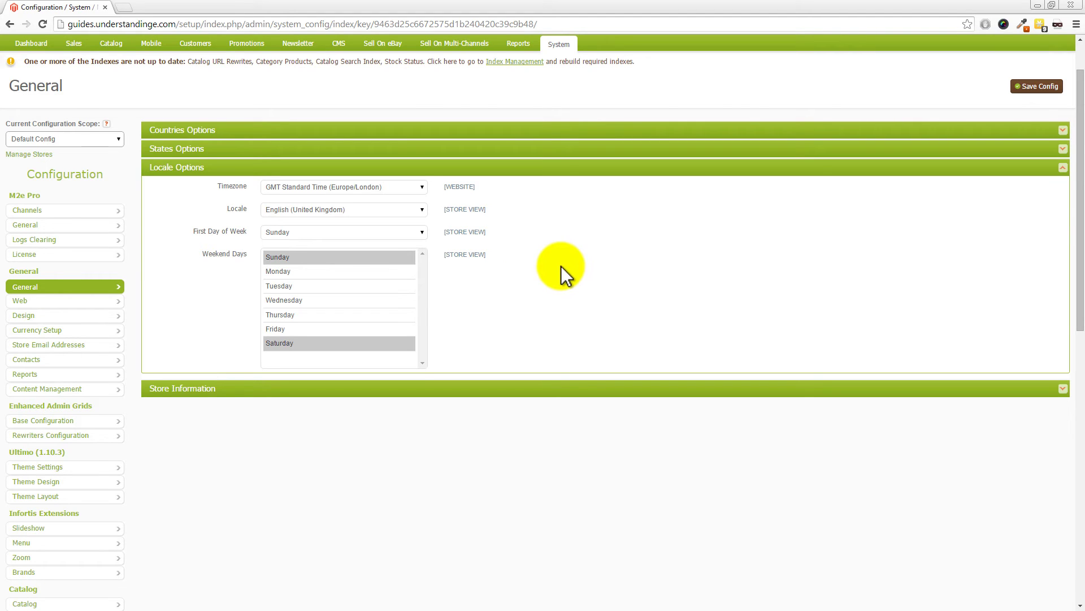
{"action": "scroll", "coordinate": [559, 267], "scroll_direction": "up", "scroll_amount": 1}
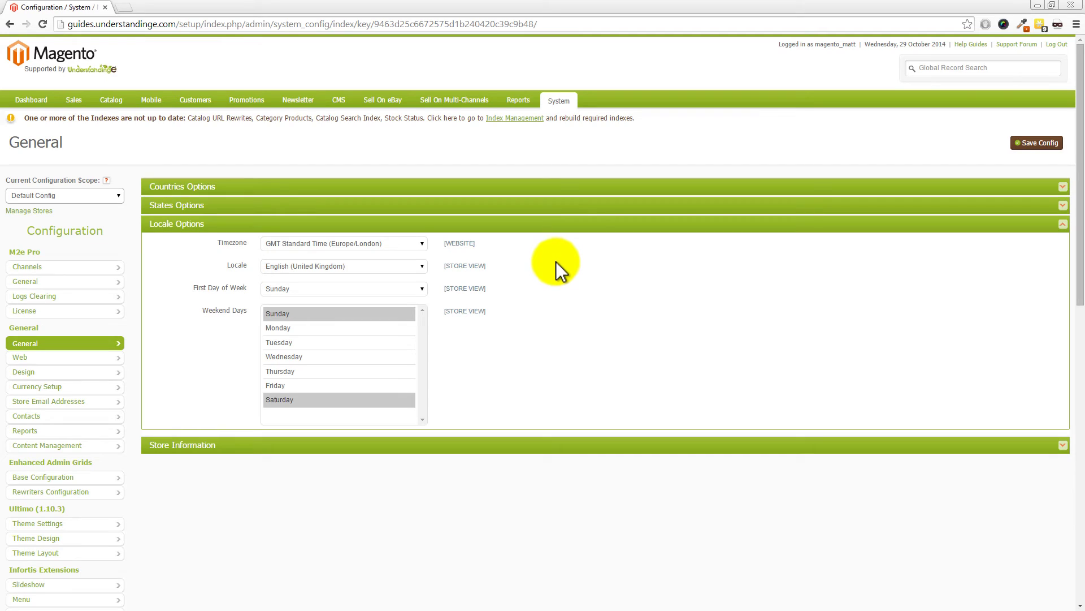
- Reindex Catalog URL Rewrites, Category Products, Catalog Search Index and Stock Status in Index Management
{"action": "mouse_move", "coordinate": [560, 101]}
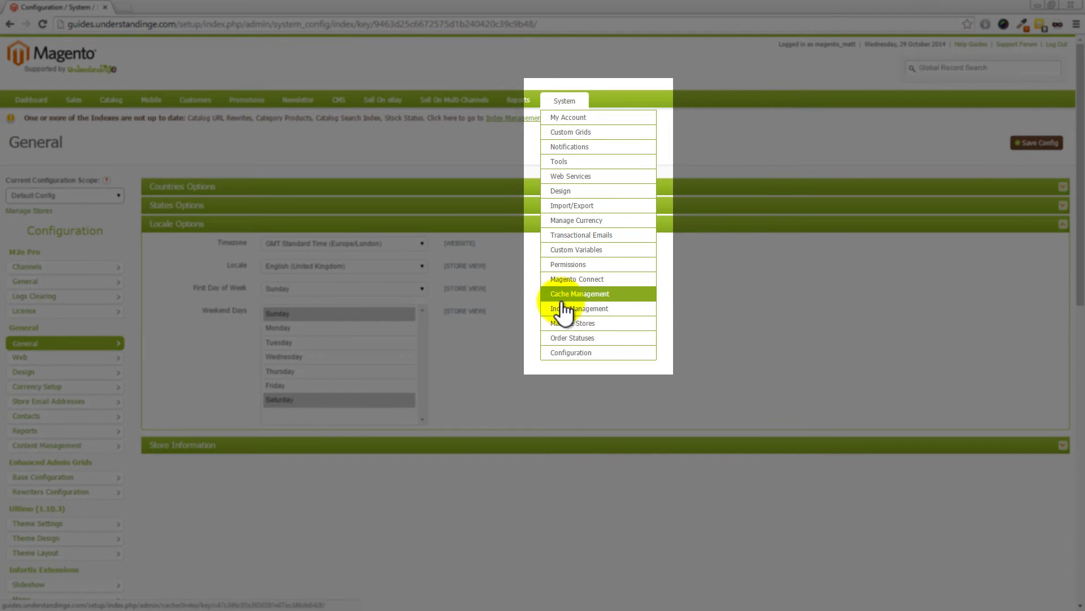
{"action": "left_click", "coordinate": [561, 308]}
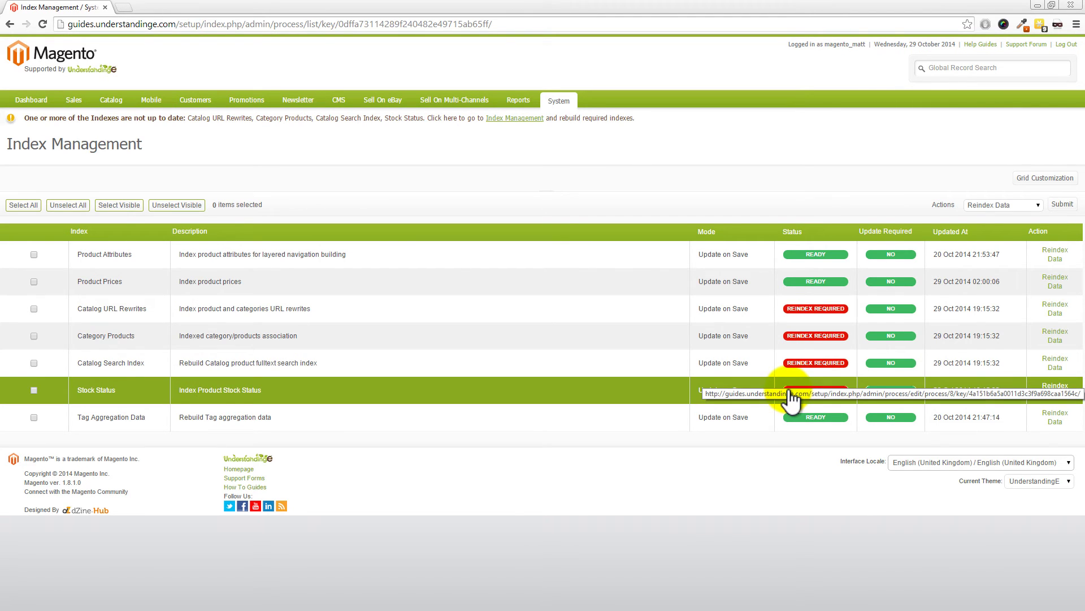
{"action": "left_click", "coordinate": [34, 309]}
{"action": "left_click", "coordinate": [34, 336]}
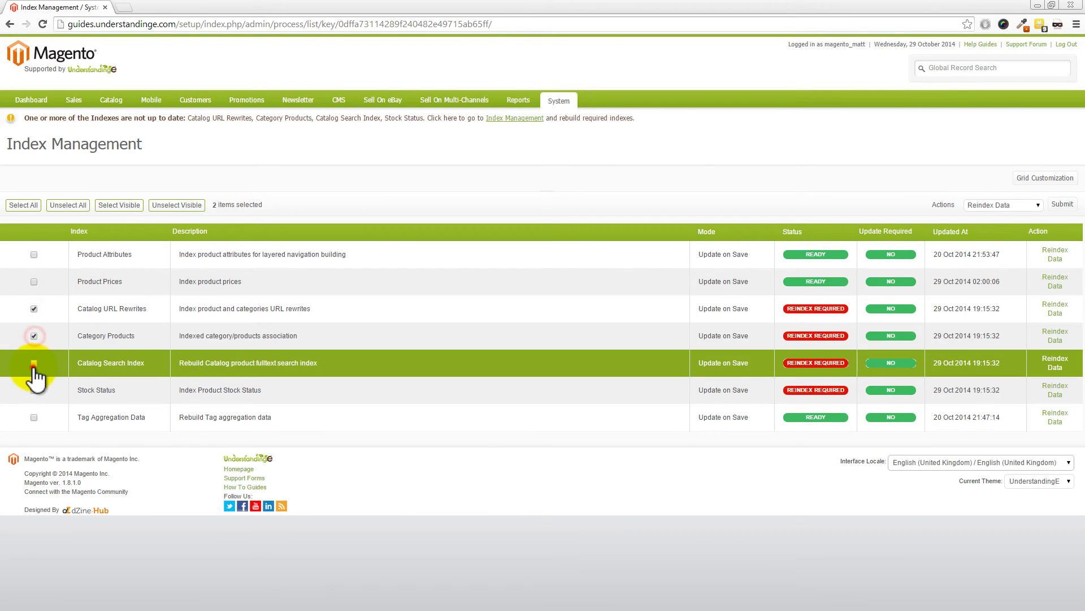
{"action": "left_click", "coordinate": [34, 363]}
{"action": "left_click", "coordinate": [34, 390]}
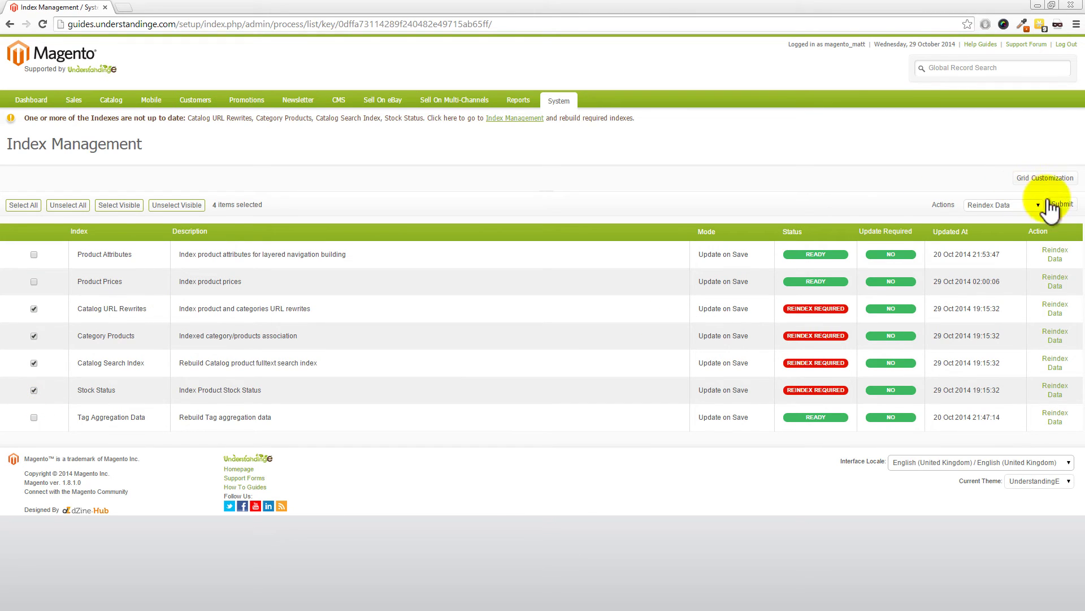
{"action": "left_click", "coordinate": [1058, 206]}
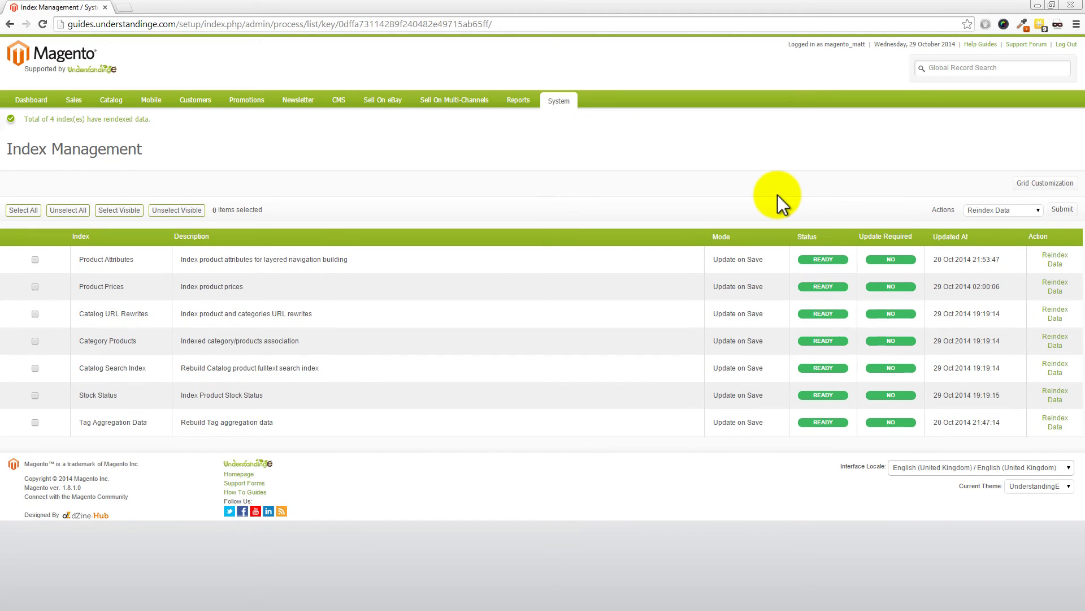
{"action": "mouse_move", "coordinate": [573, 104]}
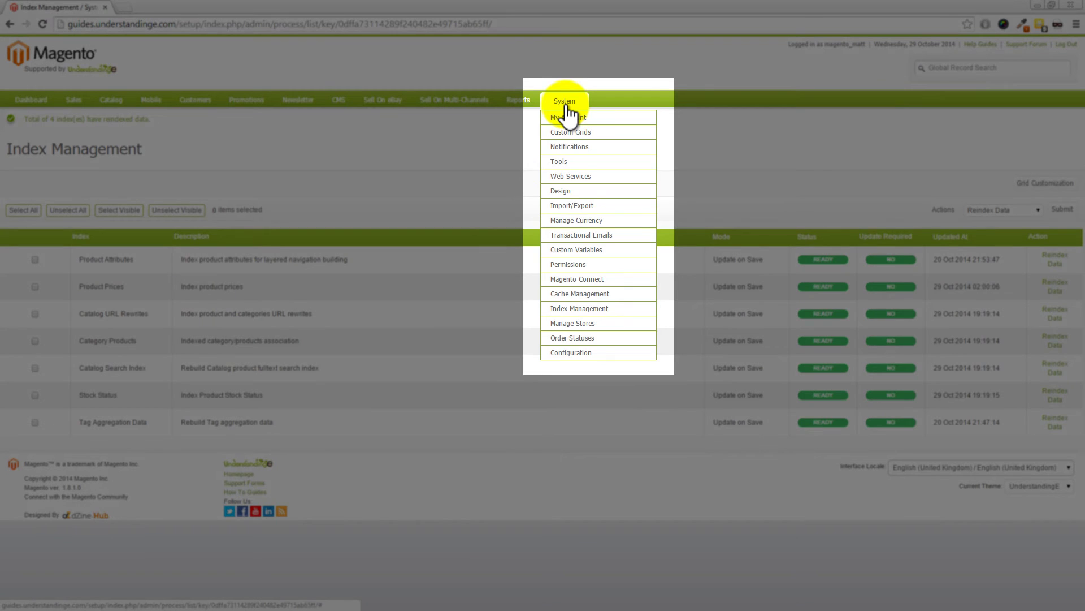
- Refresh all eight cache types in Cache Management
{"action": "left_click", "coordinate": [568, 293]}
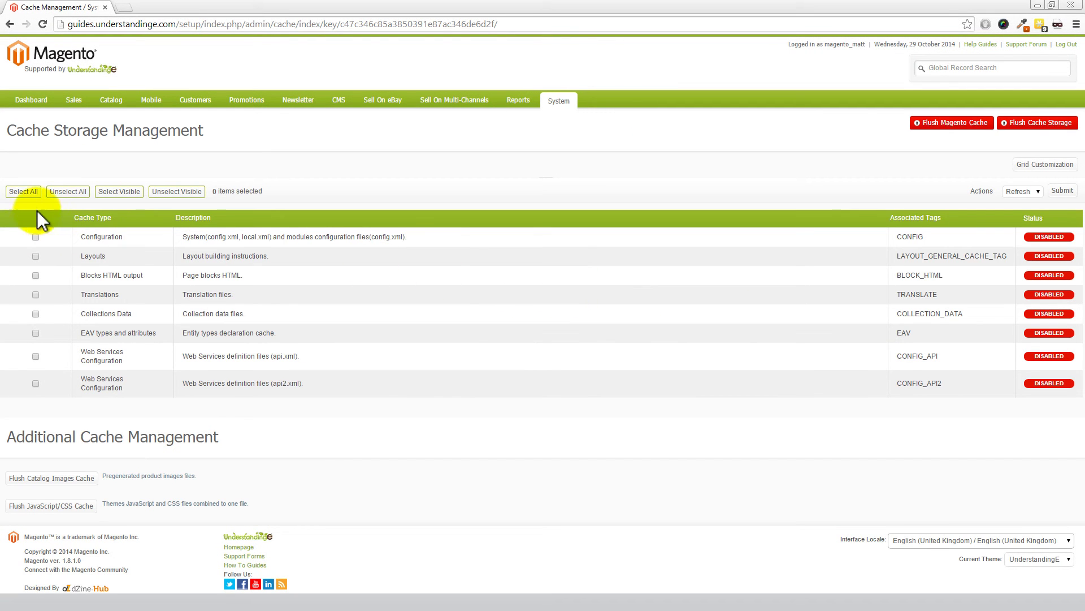
{"action": "left_click", "coordinate": [25, 191]}
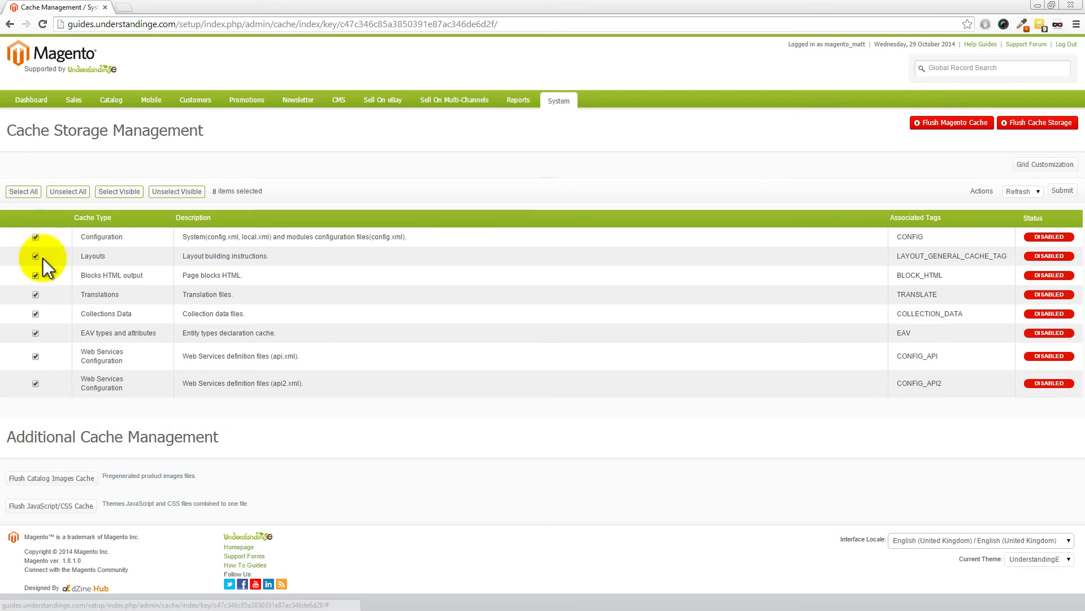
{"action": "left_click", "coordinate": [1063, 190]}
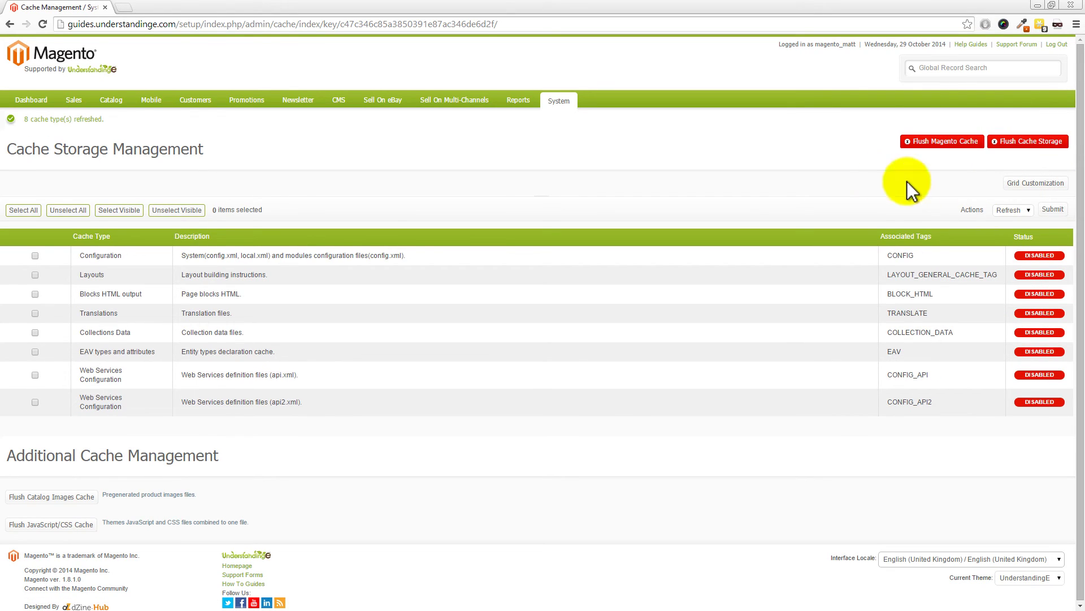
- Flush the Magento cache, then flush the cache storage and confirm
{"action": "left_click", "coordinate": [954, 148]}
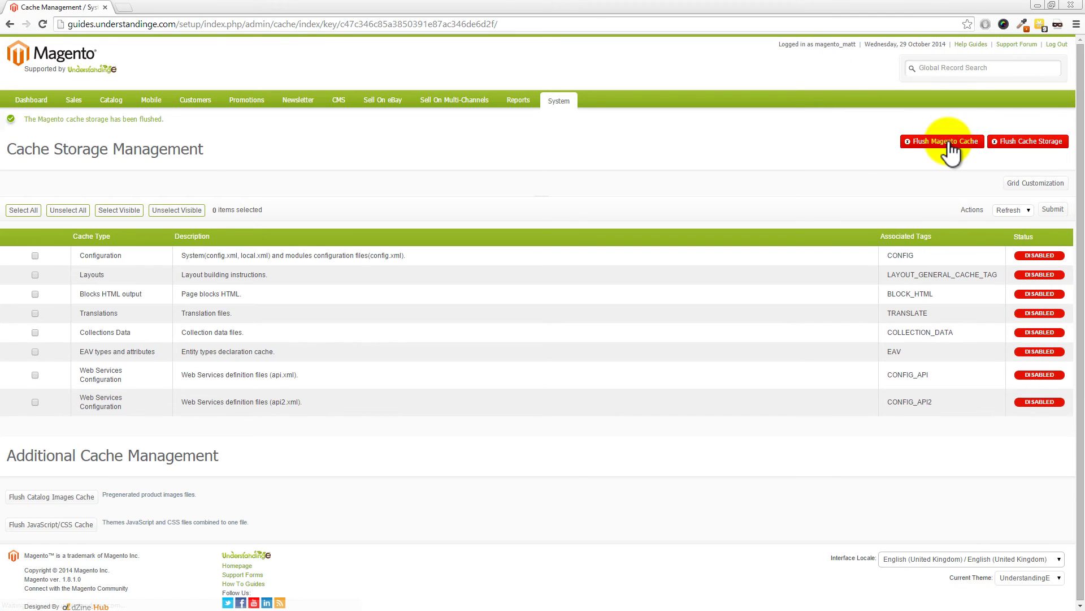
{"action": "left_click", "coordinate": [1031, 145]}
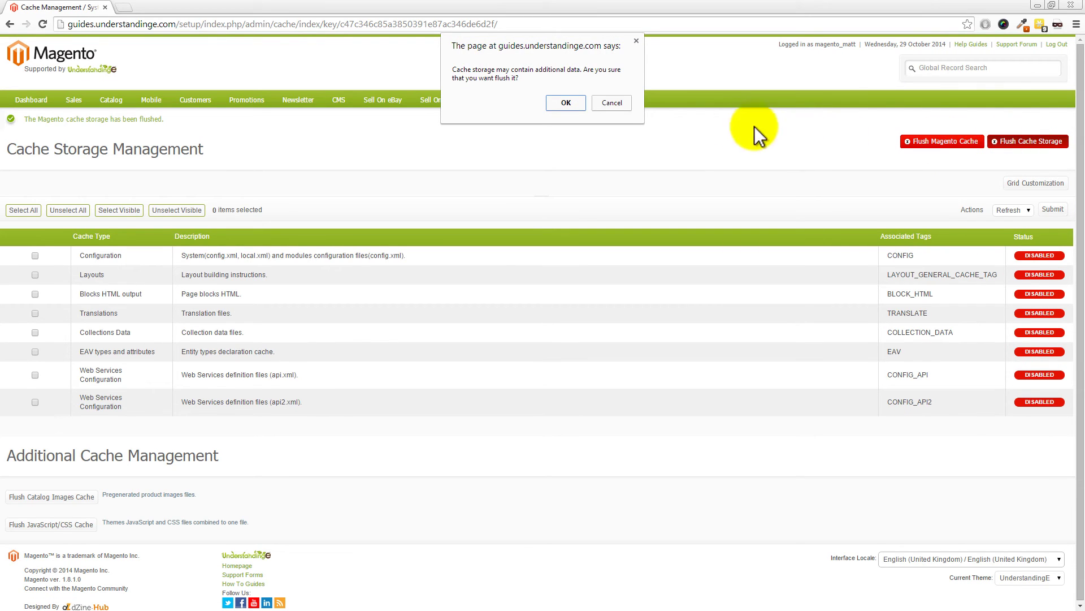
{"action": "left_click", "coordinate": [567, 103]}
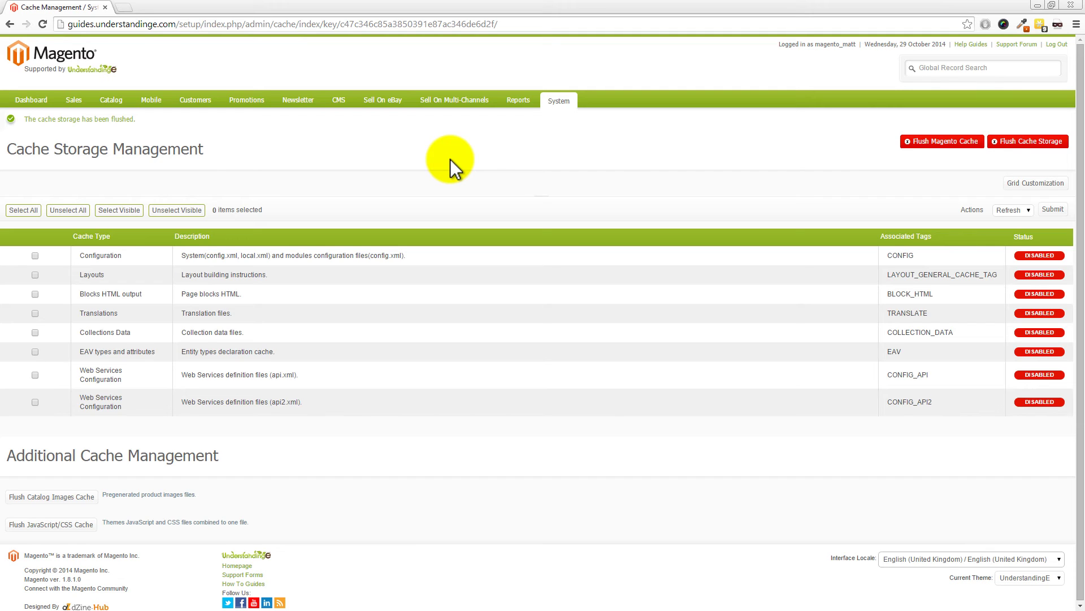
- Open Catalog > Manage Products and check that eBay AU and eBay DE appear as store views
{"action": "key", "text": "alt+Left"}
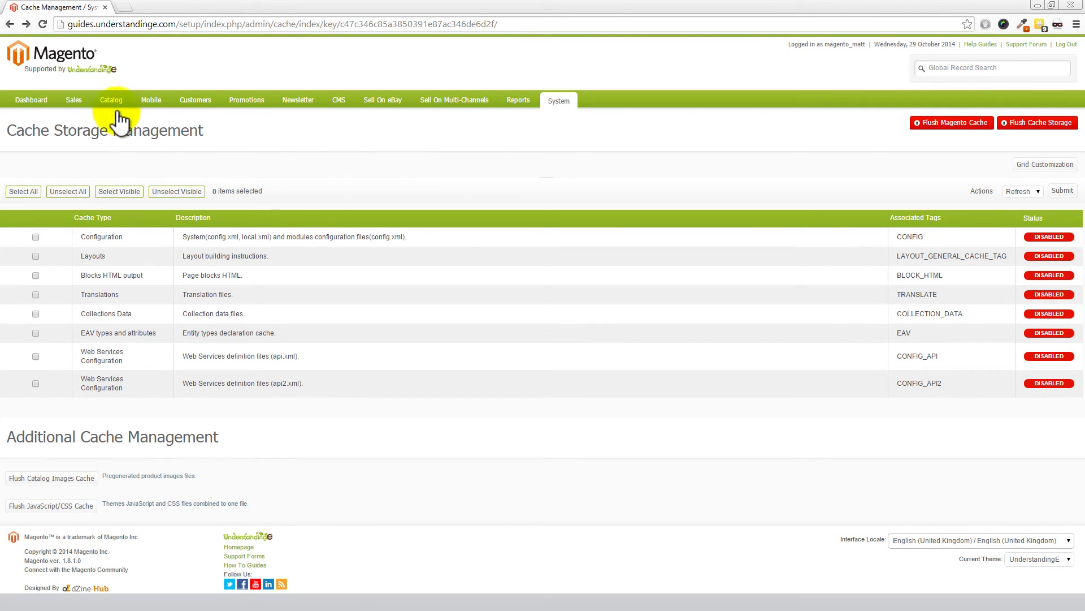
{"action": "mouse_move", "coordinate": [116, 108]}
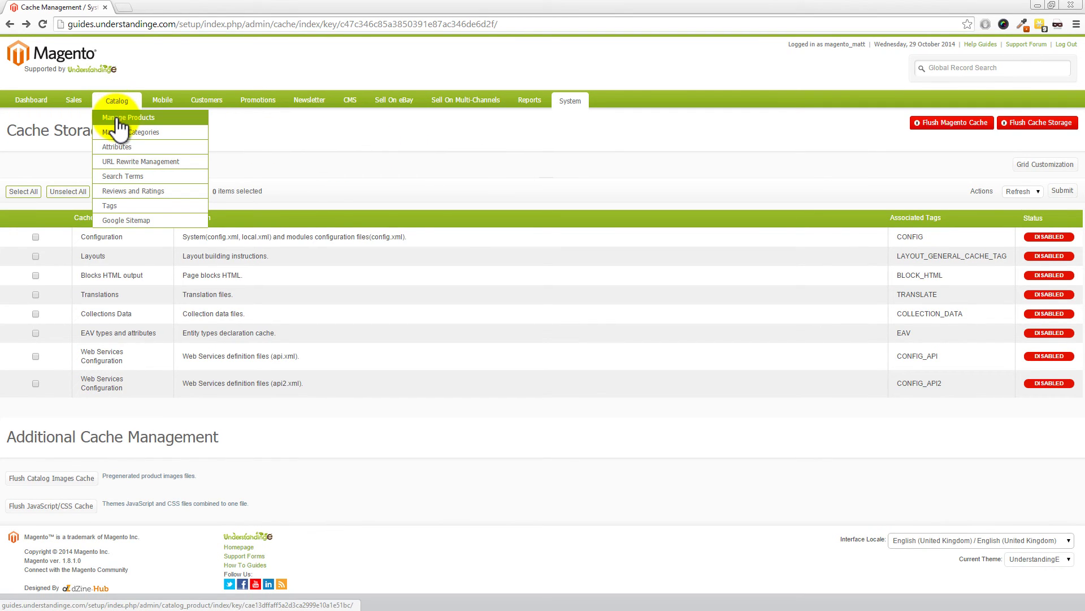
{"action": "left_click", "coordinate": [117, 118]}
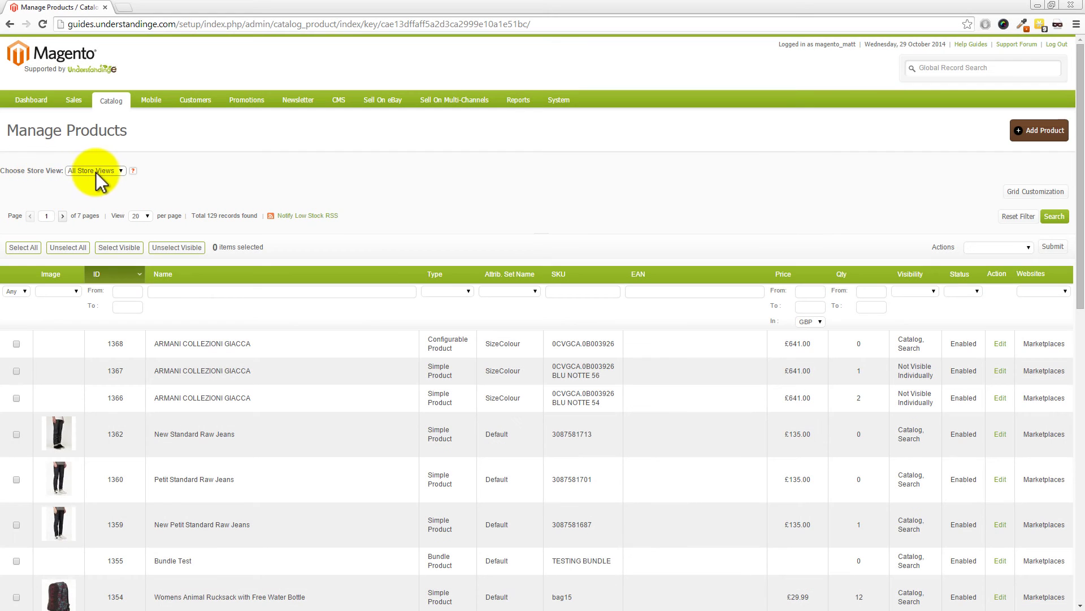
{"action": "left_click", "coordinate": [95, 171]}
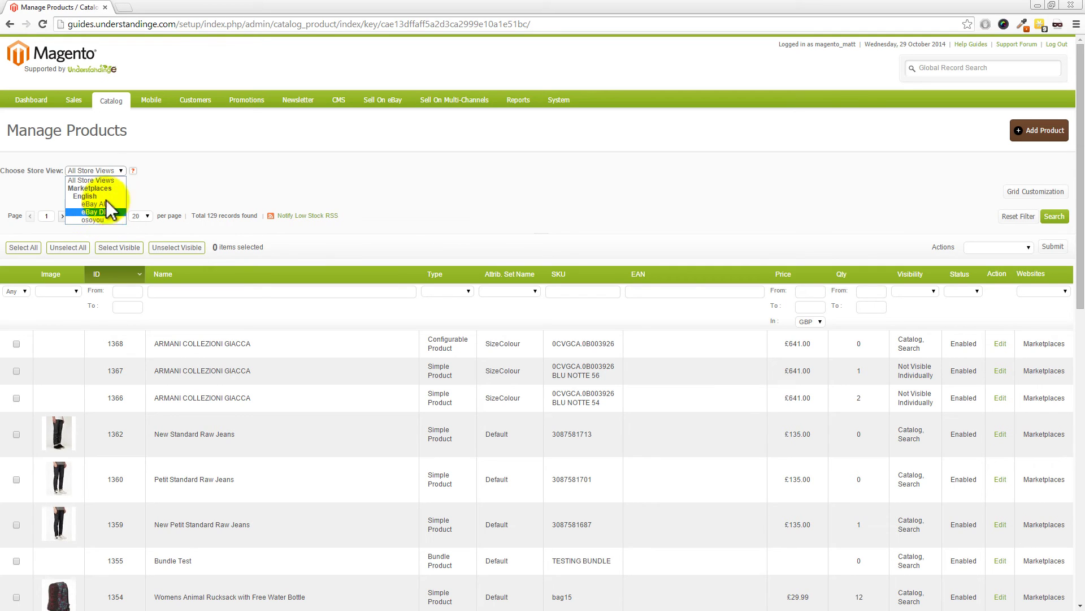
{"action": "left_click", "coordinate": [228, 181]}
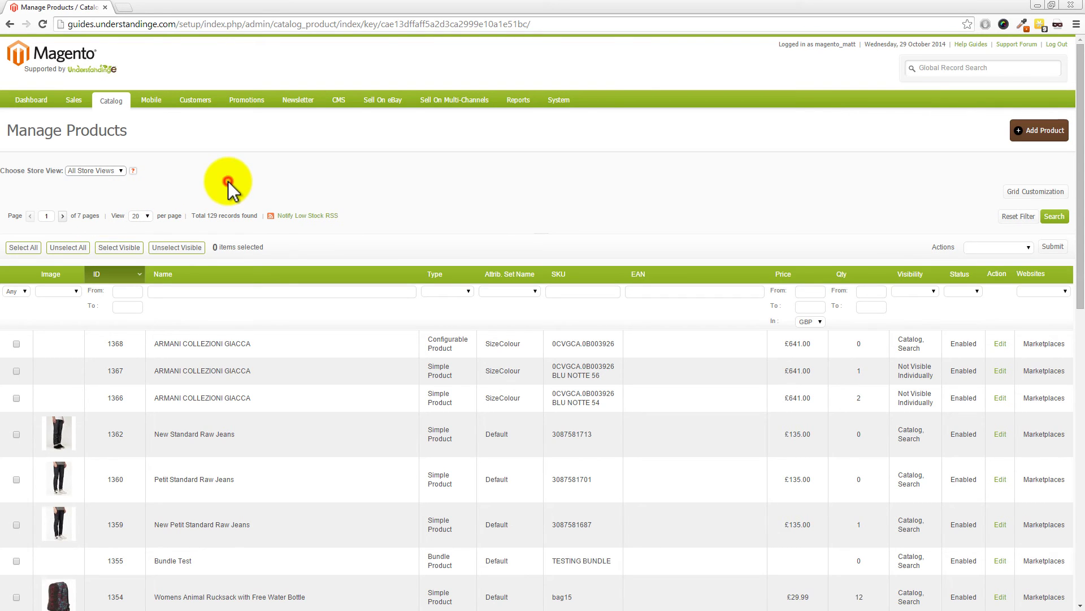
- Open New Standard Raw Jeans and switch it to the eBay DE store view
{"action": "left_click", "coordinate": [226, 439]}
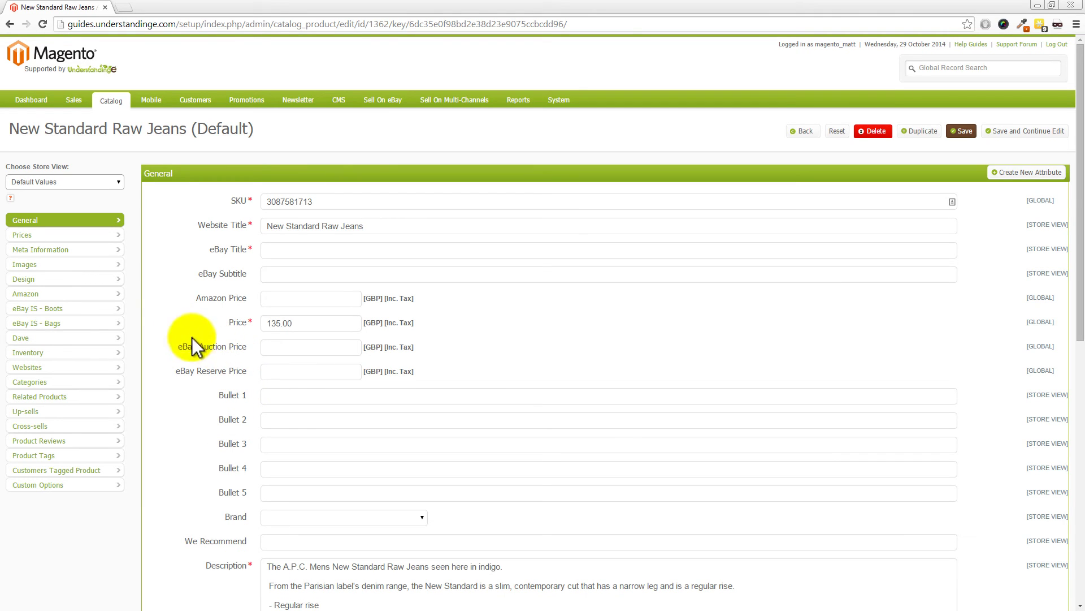
{"action": "left_click", "coordinate": [113, 181]}
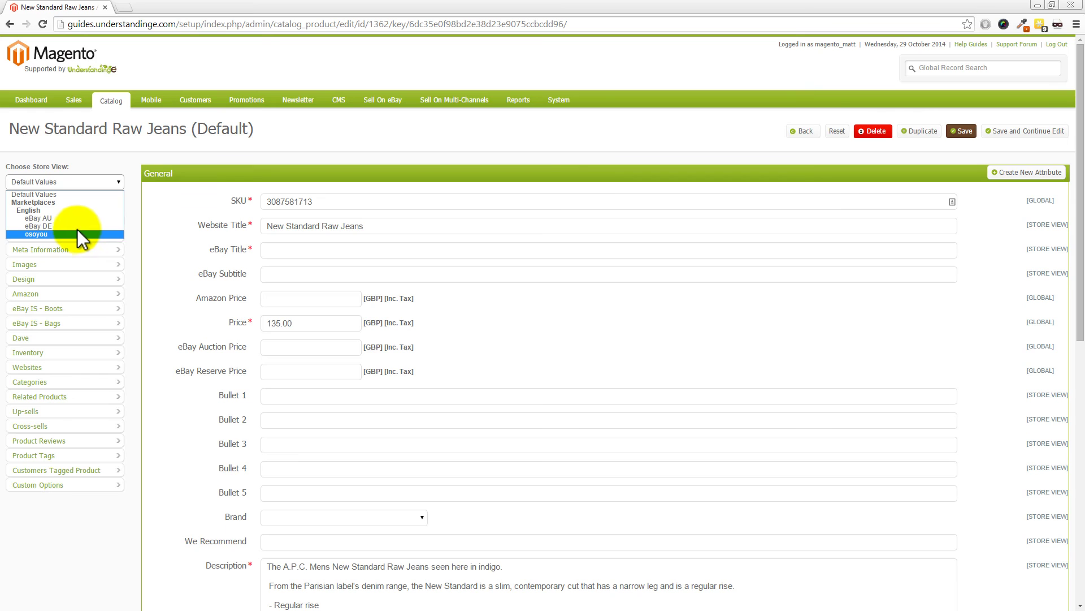
{"action": "left_click", "coordinate": [60, 225]}
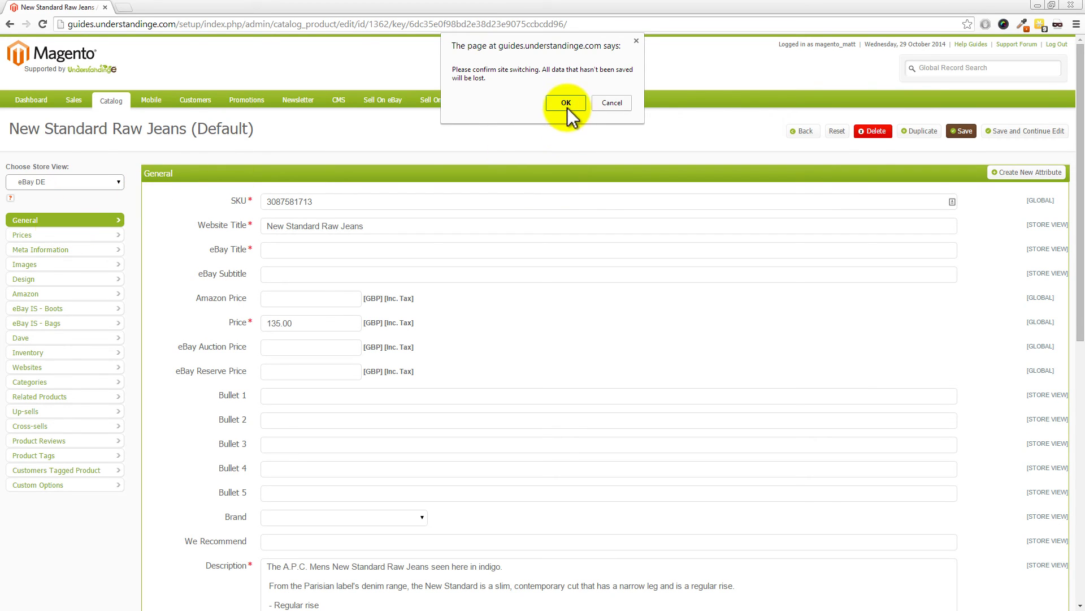
{"action": "left_click", "coordinate": [567, 104]}
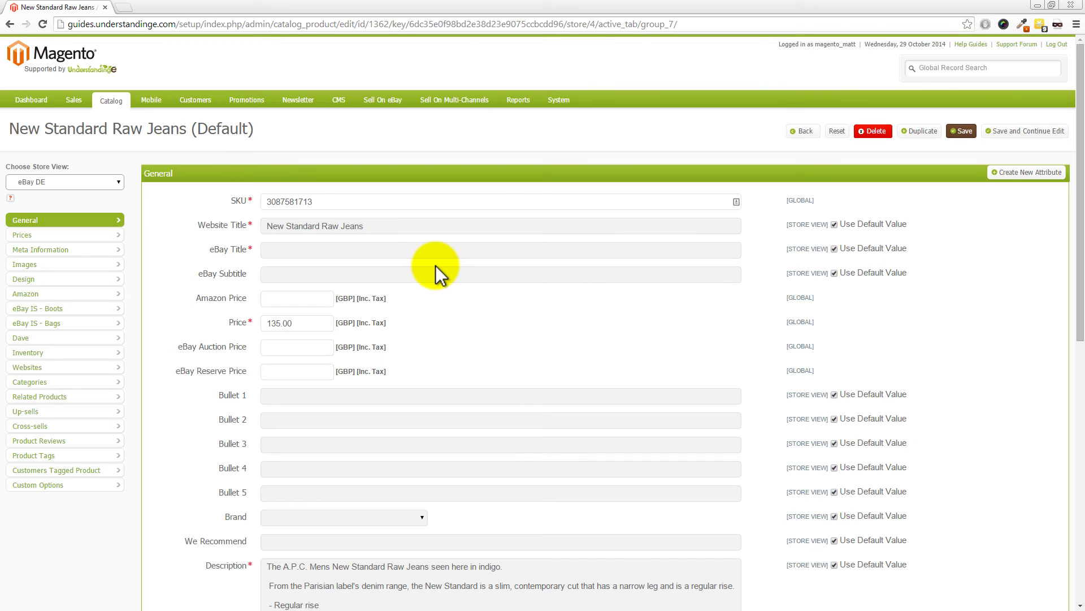
{"action": "left_click", "coordinate": [63, 181]}
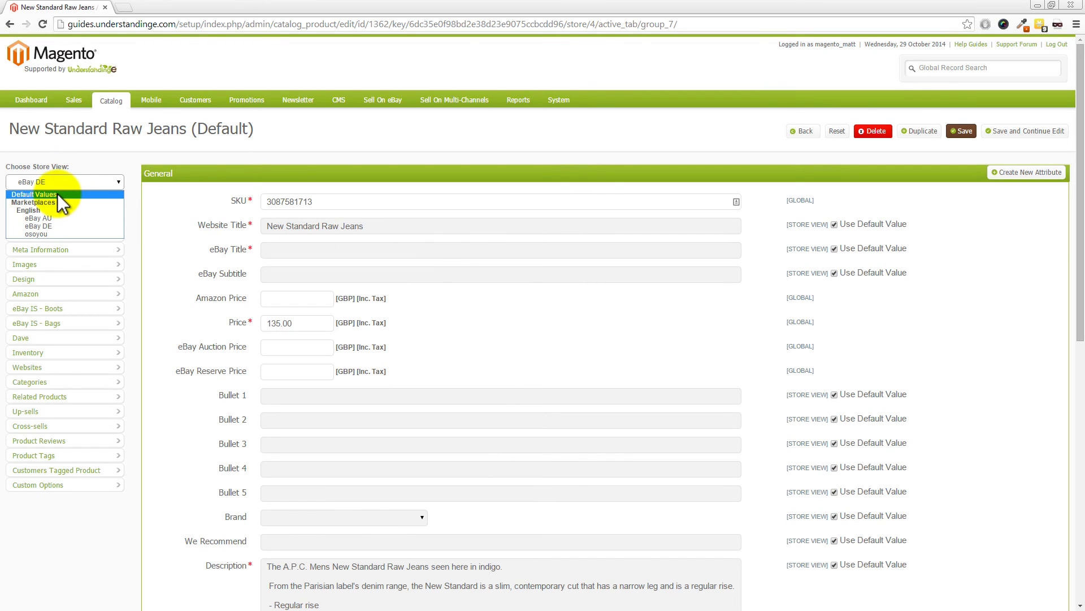
- Switch the jeans product back to Default Values, then select eBay DE again
{"action": "left_click", "coordinate": [57, 194]}
{"action": "left_click", "coordinate": [563, 103]}
{"action": "mouse_move", "coordinate": [563, 113]}
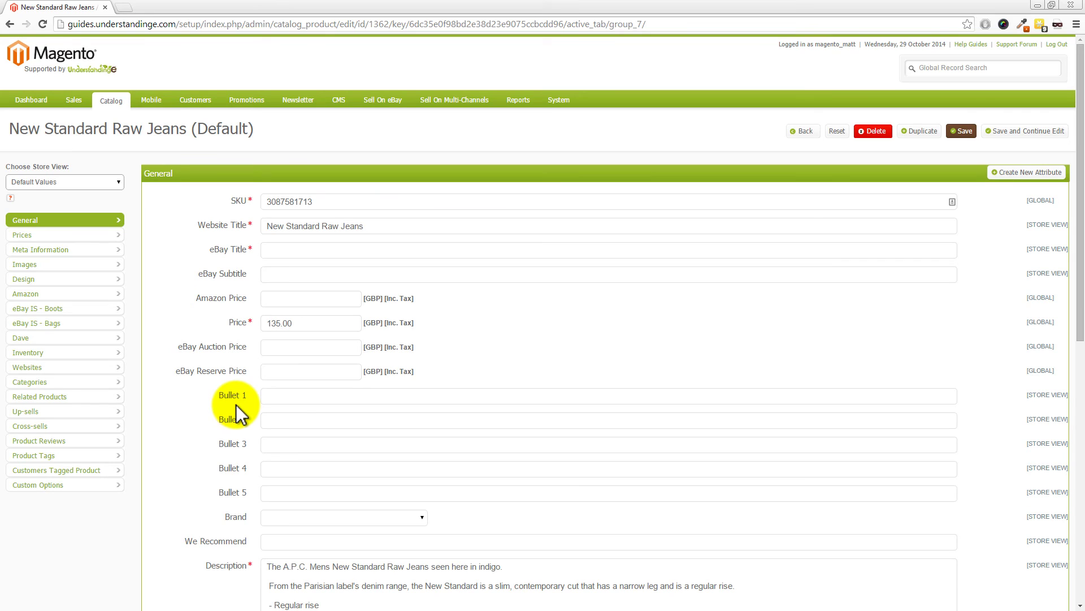
{"action": "left_click", "coordinate": [103, 181]}
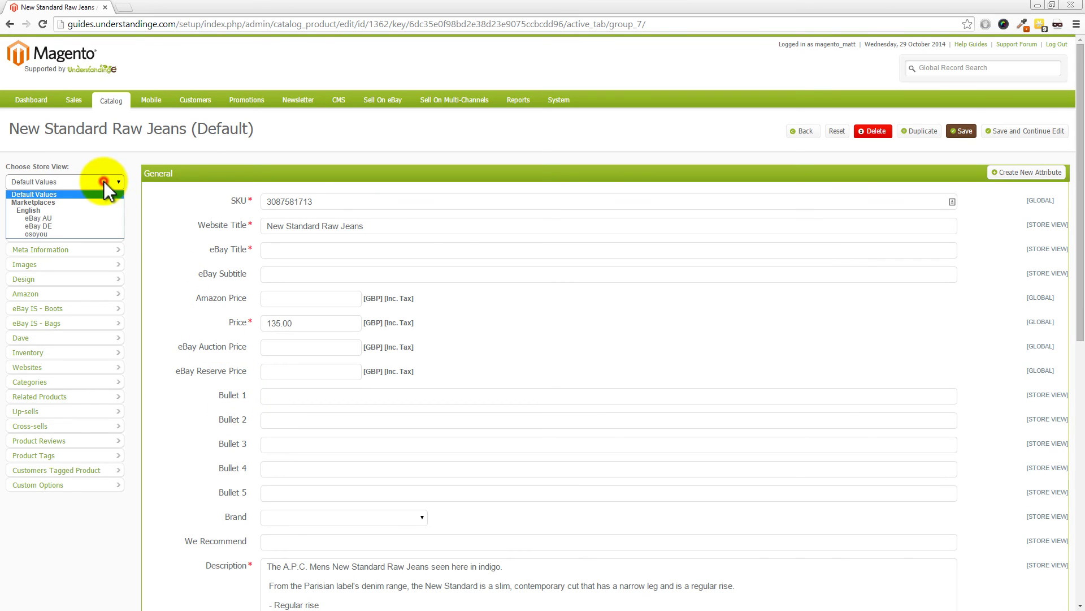
{"action": "left_click", "coordinate": [86, 224]}
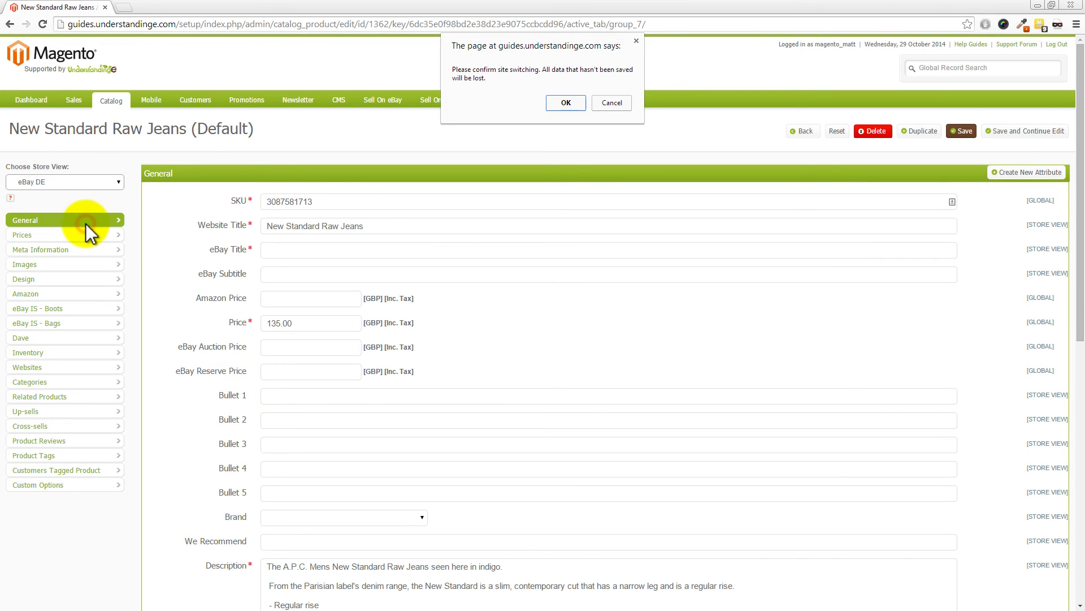
- In the eBay DE view, set Website Title to 'Germany Title here!' and stop eBay Title using the default value
{"action": "left_click", "coordinate": [565, 102]}
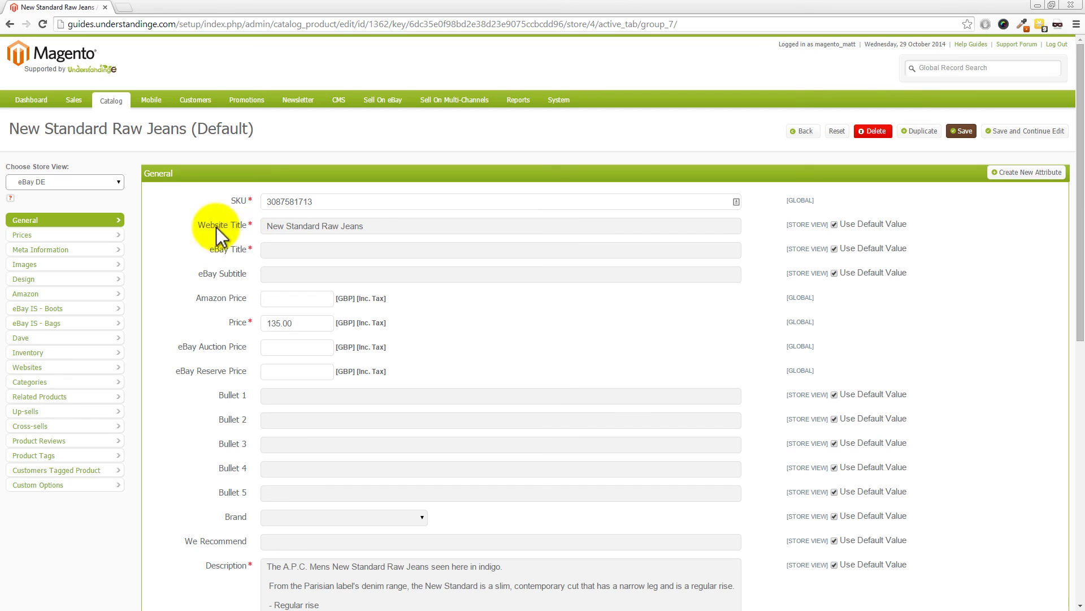
{"action": "left_click", "coordinate": [834, 224]}
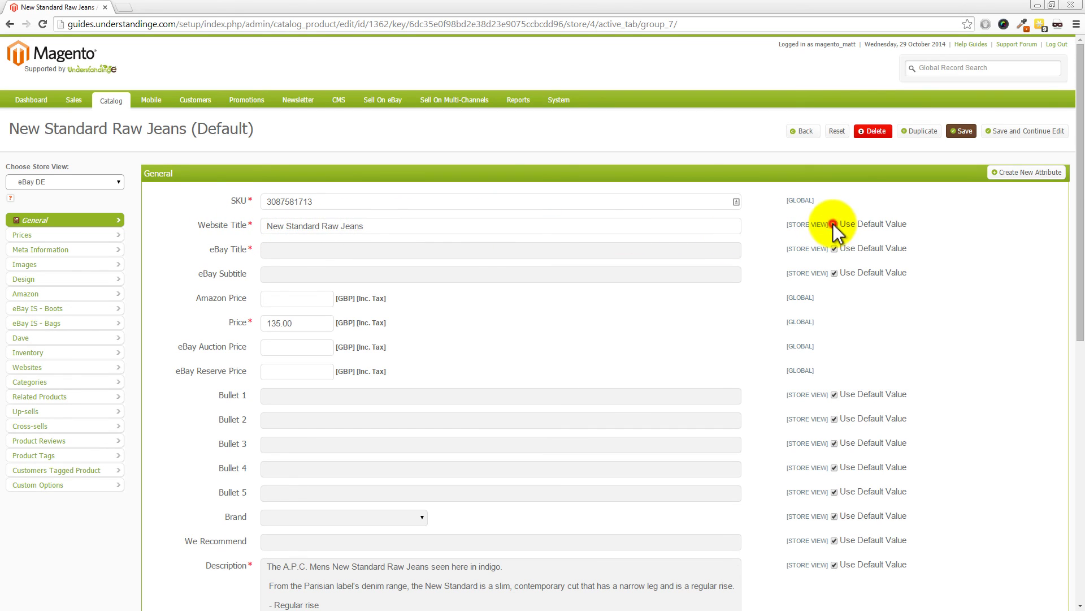
{"action": "left_click", "coordinate": [391, 231]}
{"action": "left_click_drag", "start_coordinate": [369, 231], "coordinate": [206, 226]}
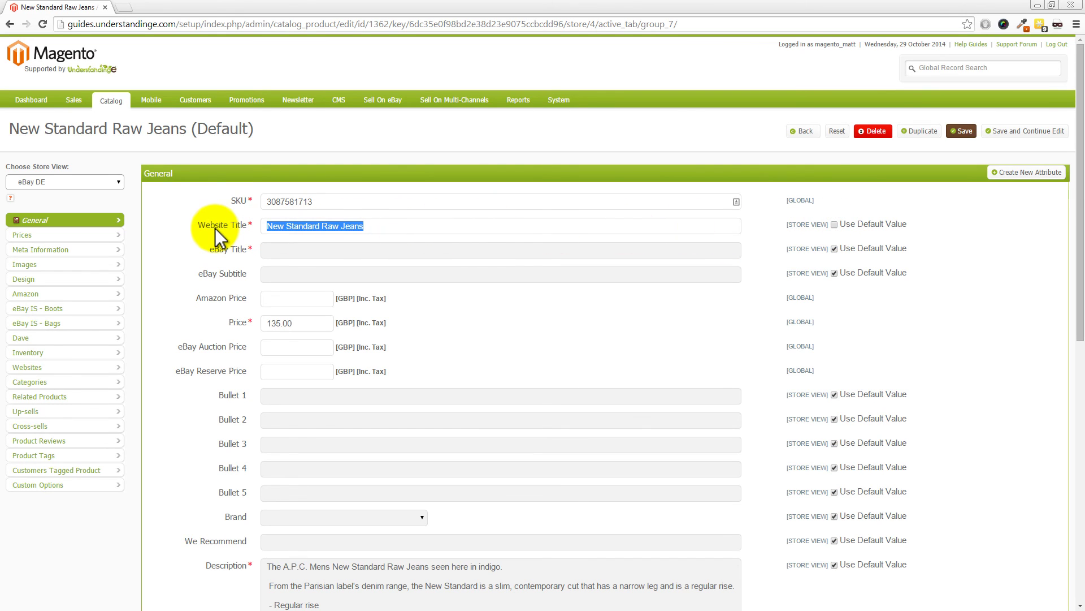
{"action": "type", "text": "German"}
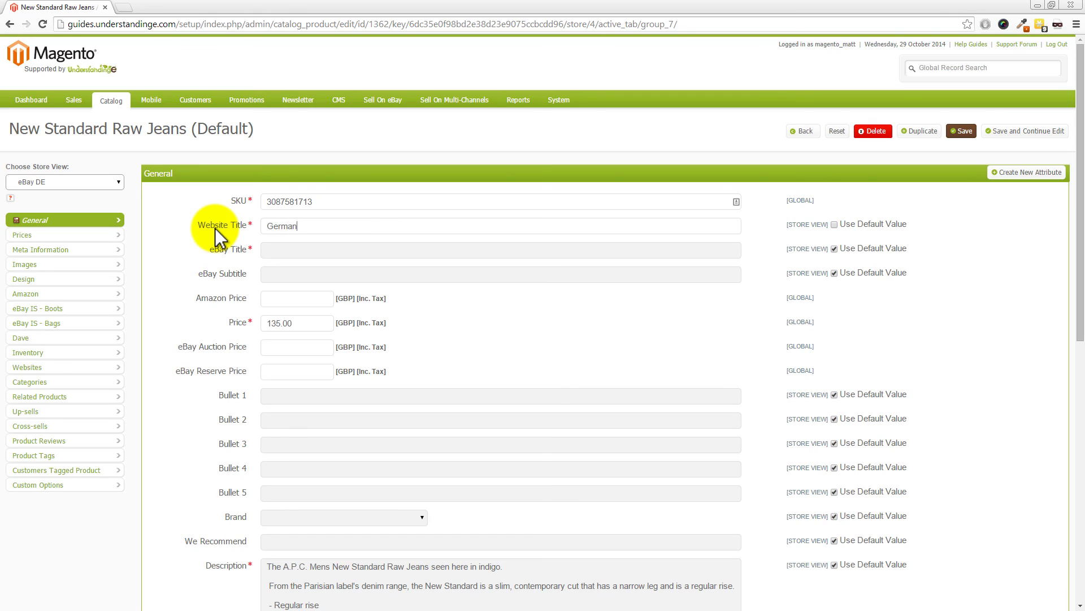
{"action": "type", "text": "y Title here!"}
{"action": "left_click", "coordinate": [834, 249]}
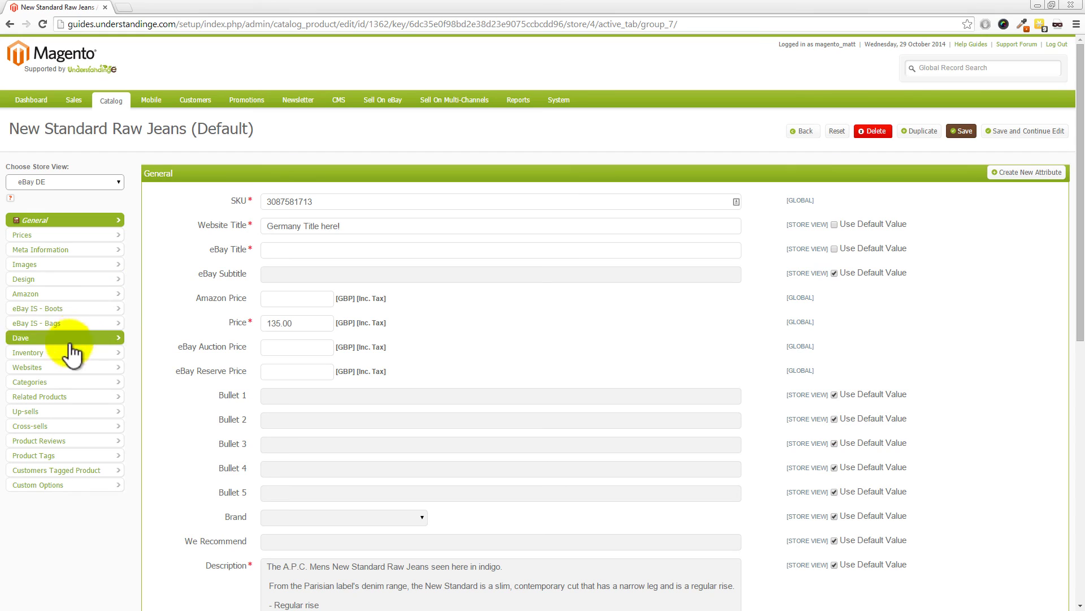
- Switch back to the Default Values view and assign the product to the Marketplaces website
{"action": "left_click", "coordinate": [60, 183]}
{"action": "left_click", "coordinate": [57, 195]}
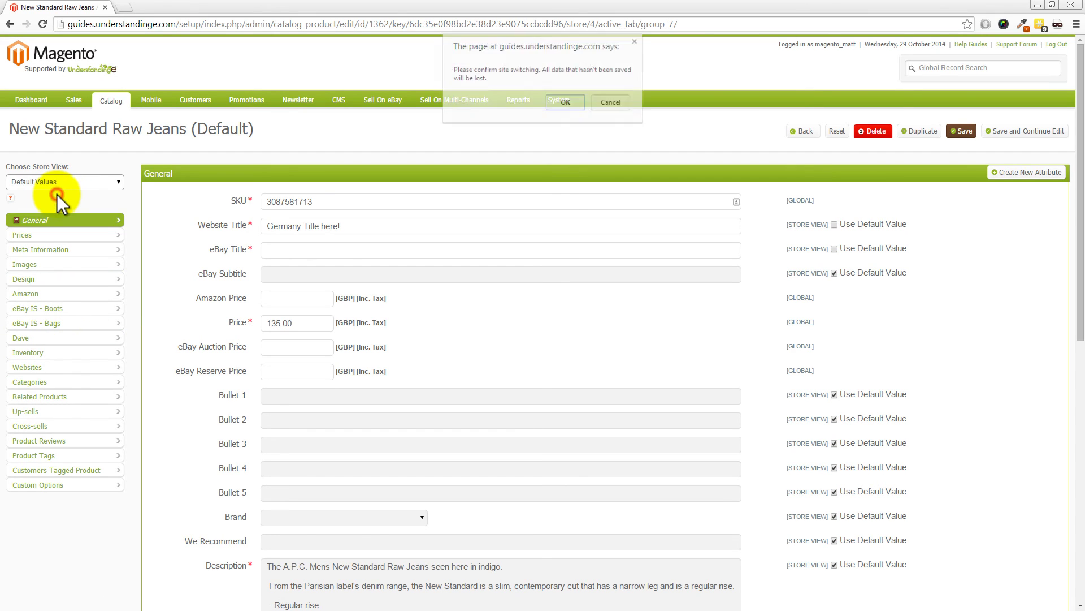
{"action": "left_click", "coordinate": [574, 104]}
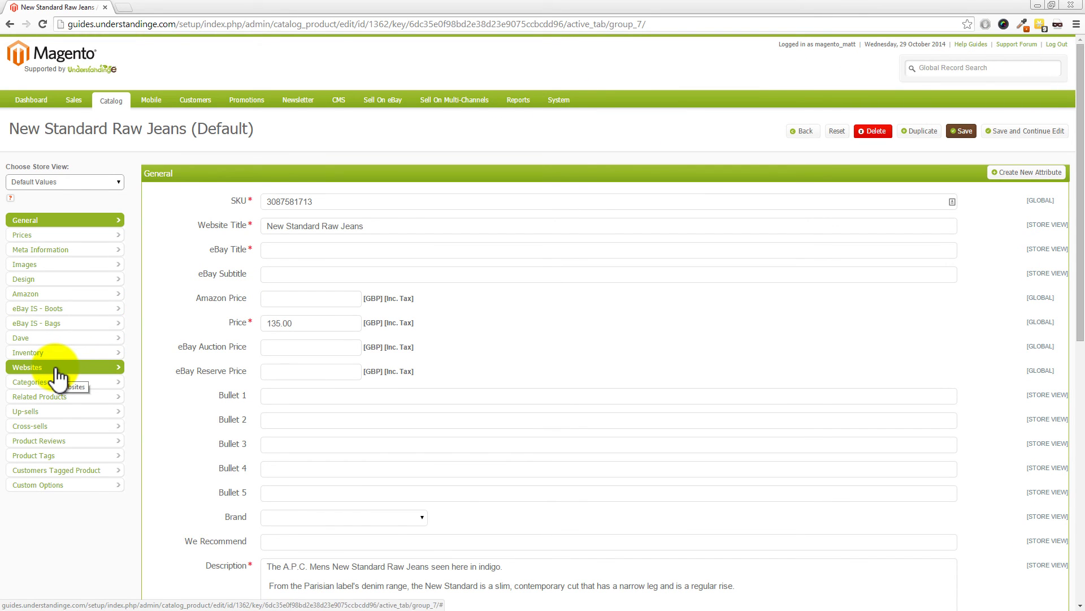
{"action": "left_click", "coordinate": [58, 376]}
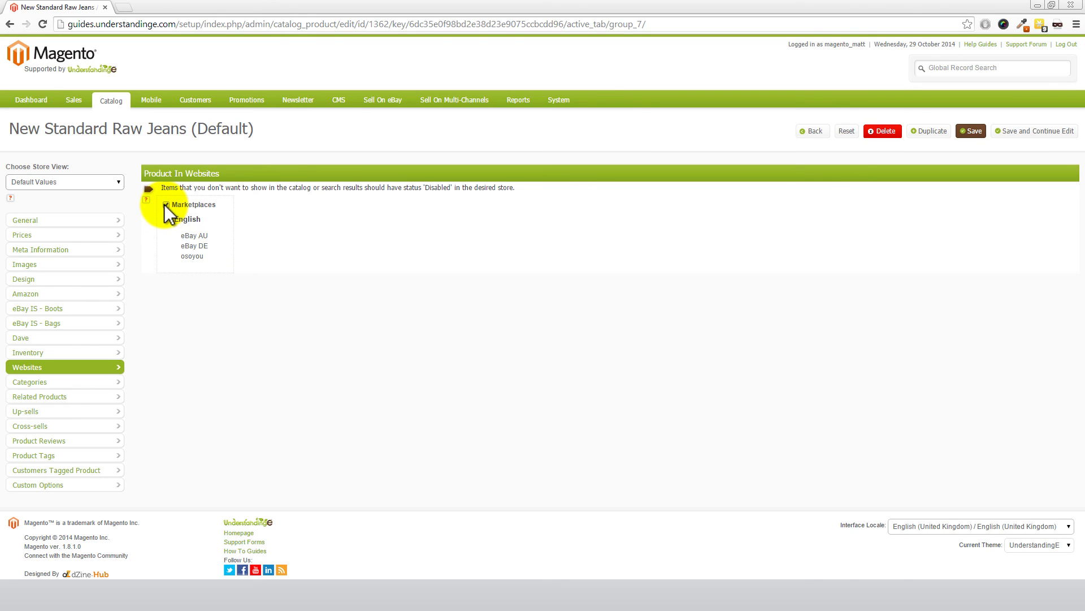
{"action": "left_click", "coordinate": [166, 204]}
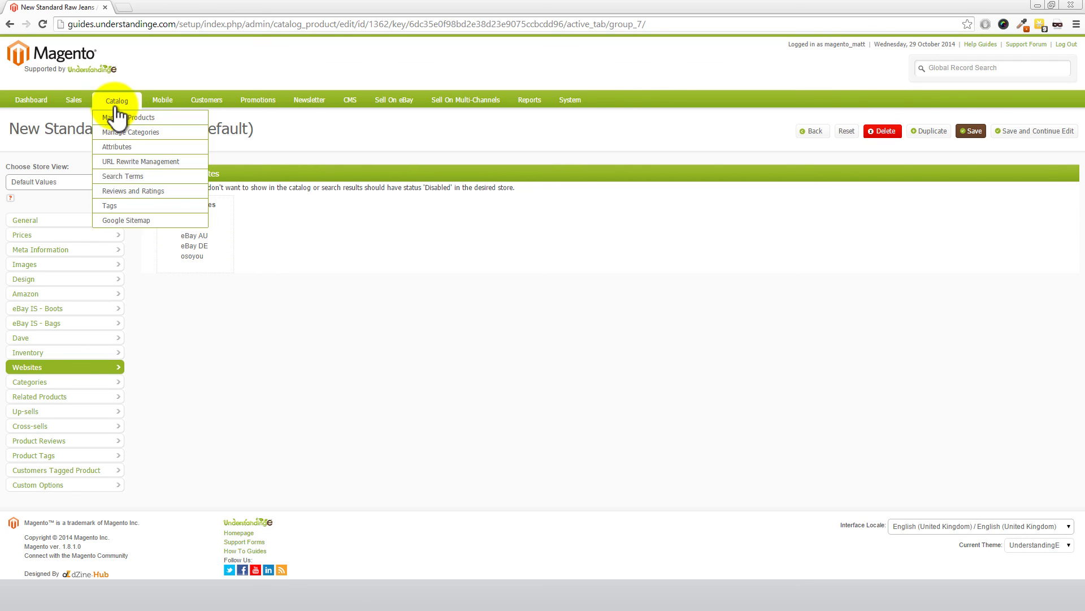
- Go to Catalog > Manage Products to return to the product list
{"action": "left_click", "coordinate": [119, 117]}
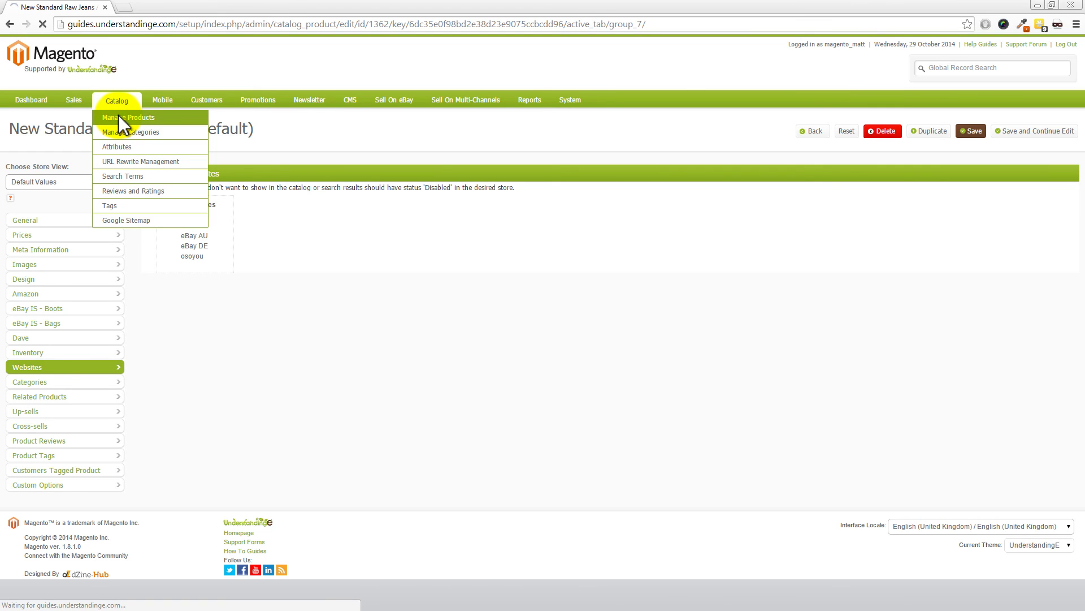